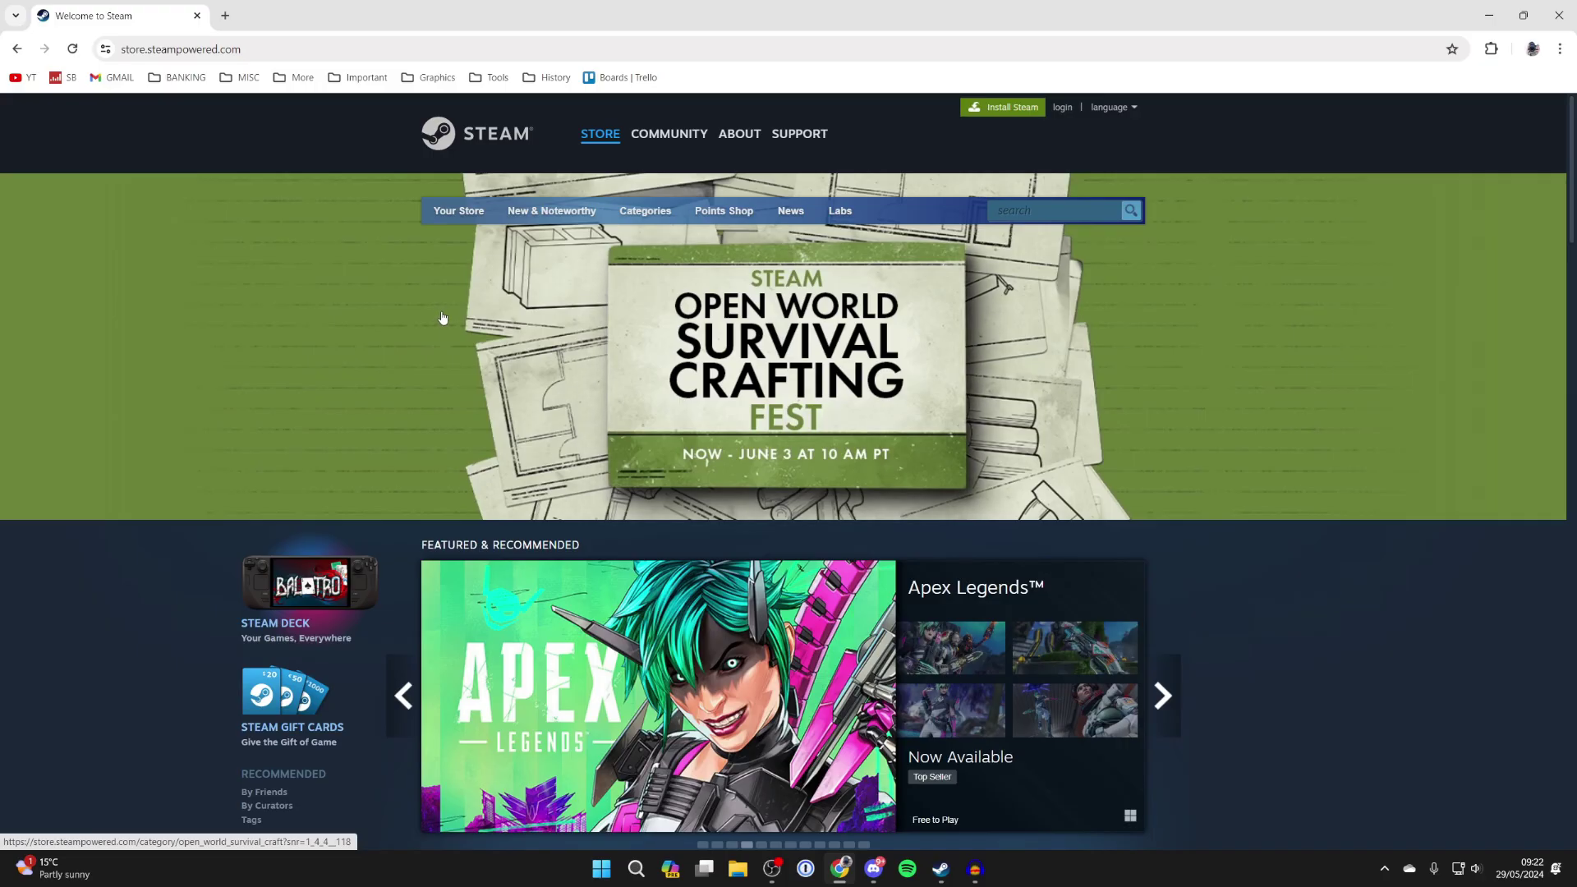
- Download the Windows Steam installer from the Steam website and minimize the browser
click(1006, 110)
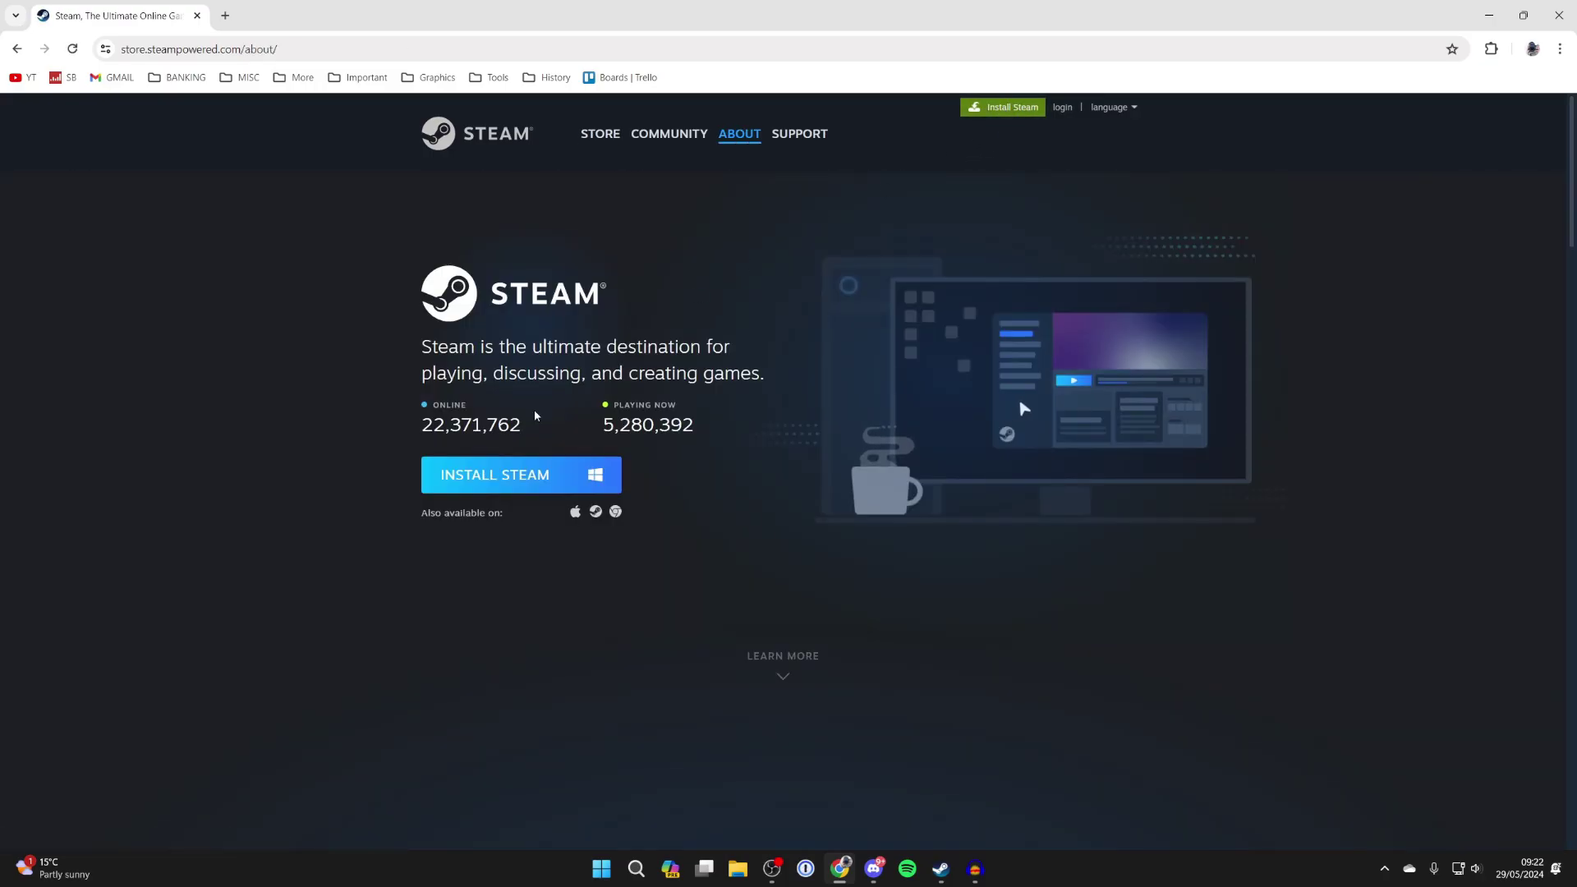
click(539, 478)
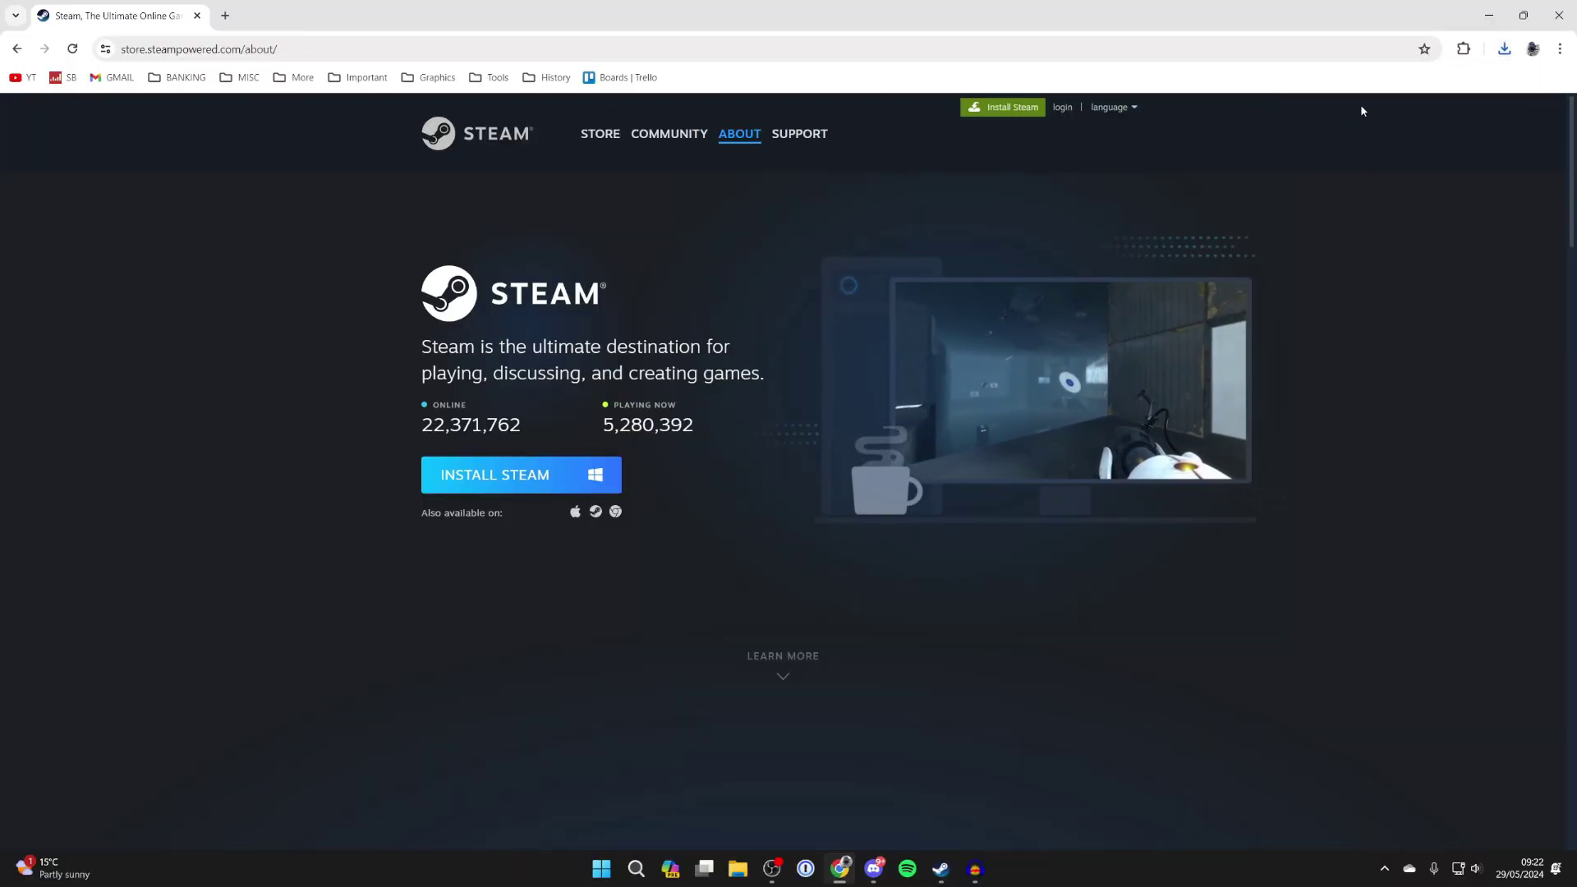
click(1492, 6)
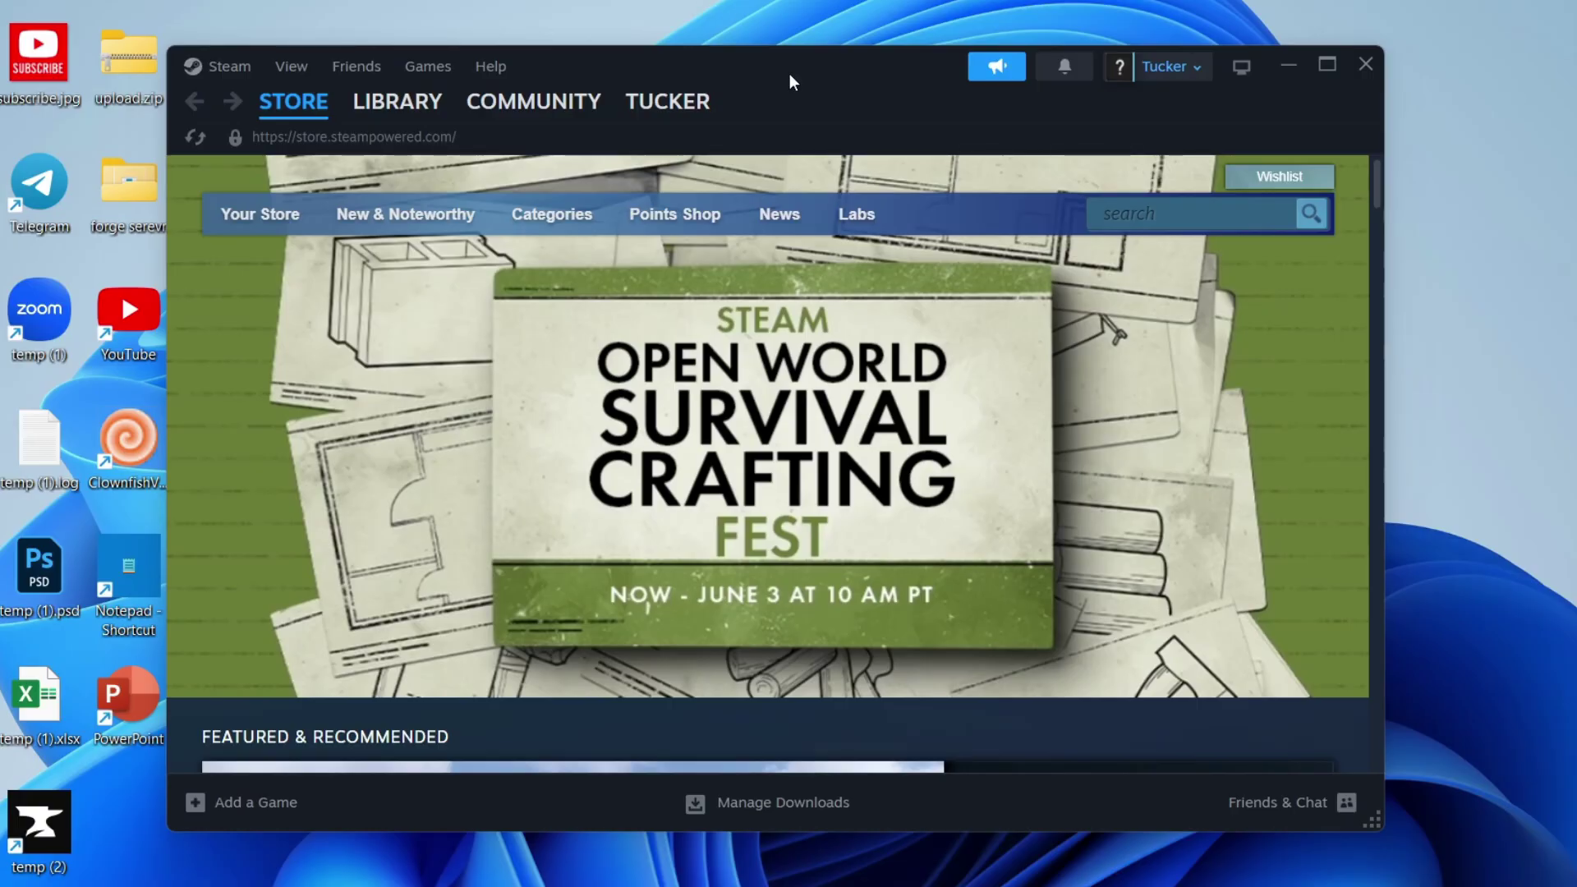
- Search the Steam store for "farming"
click(1127, 213)
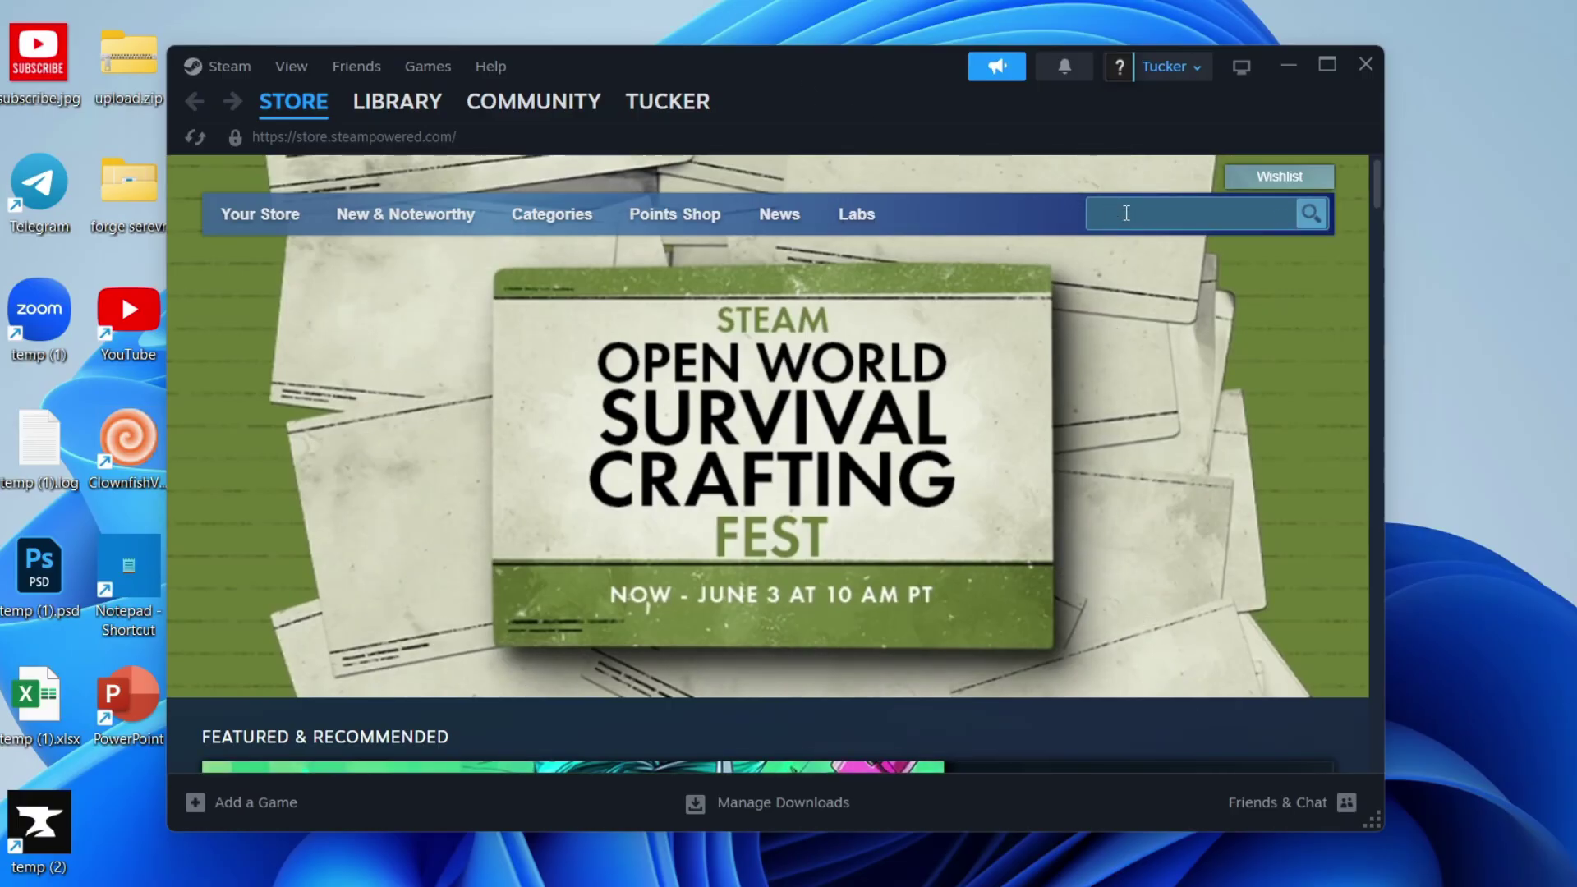
text(farming)
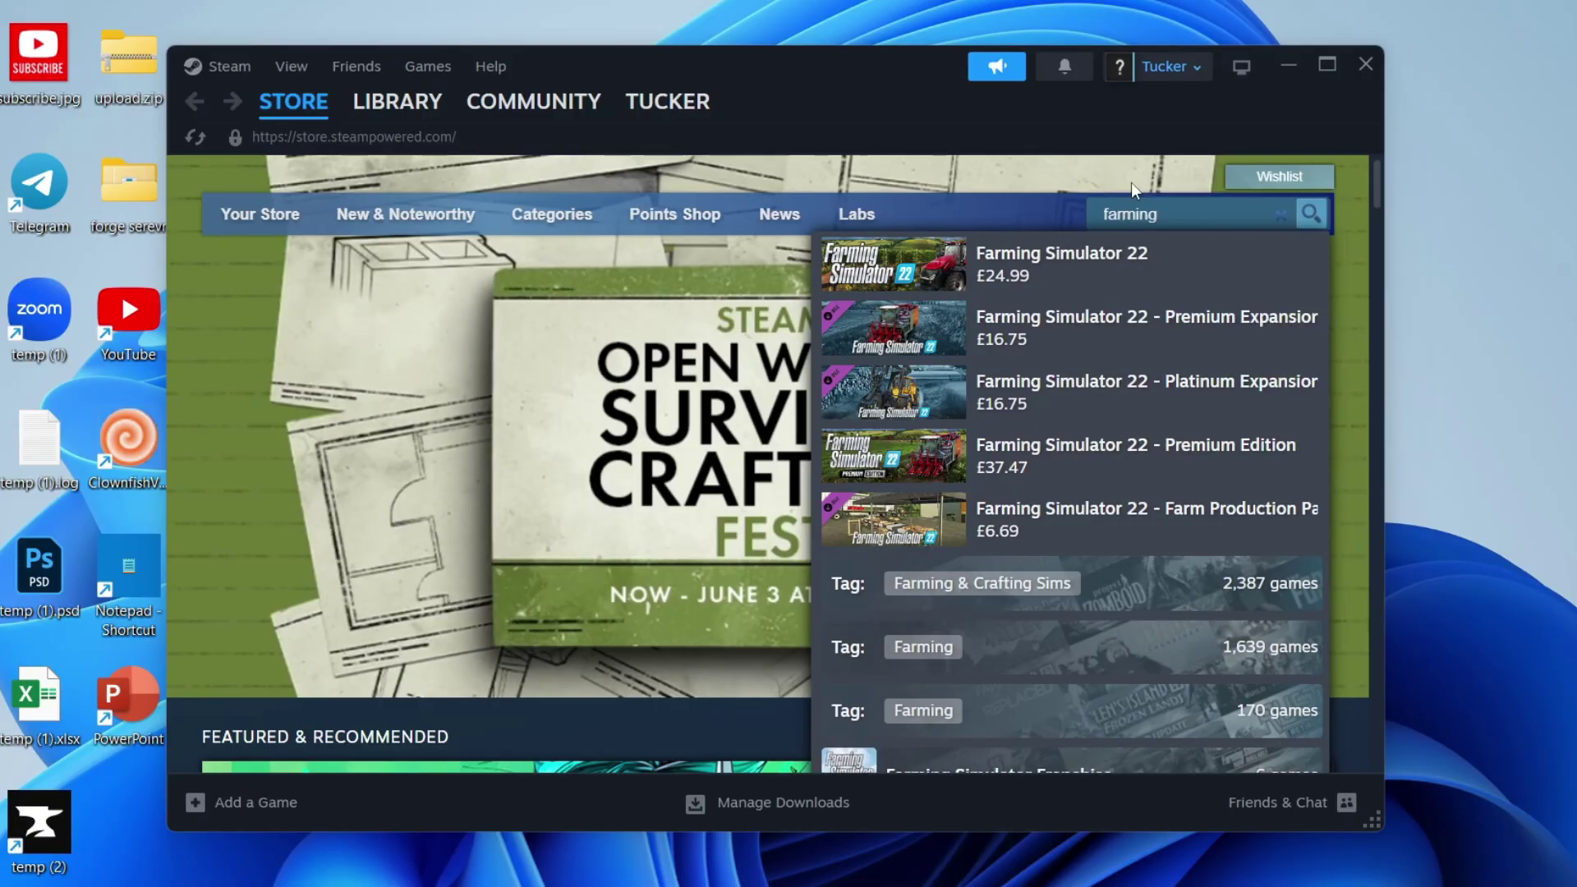
- Return to the store front and open the Train Sim World 4 page from the Special Offers
click(293, 101)
scroll(457, 359, down, 10)
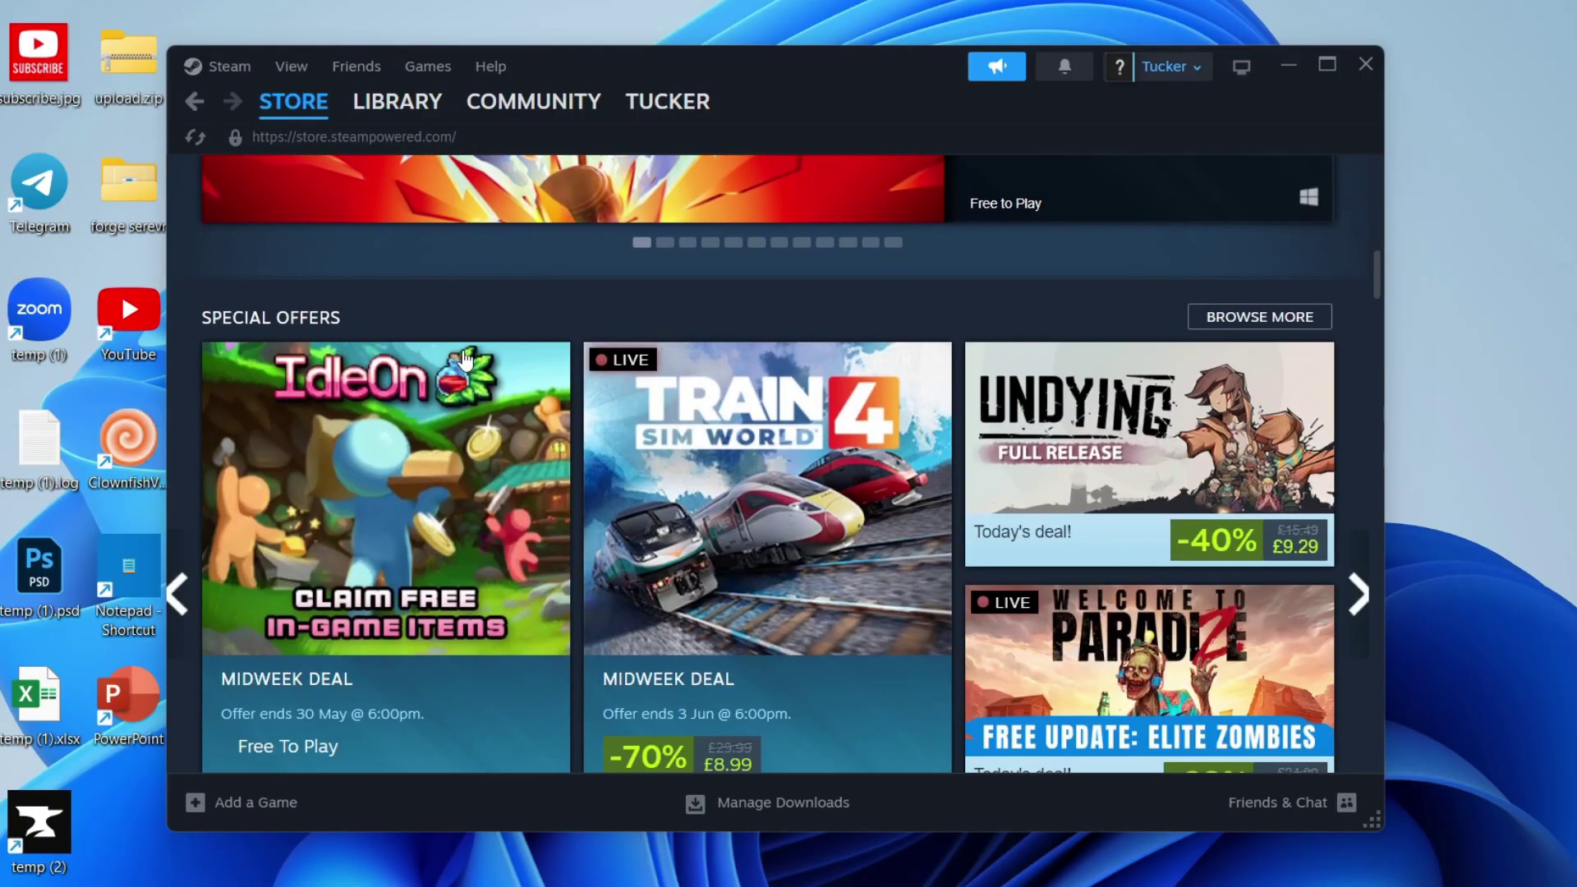
scroll(464, 359, down, 2)
mouse_move(725, 367)
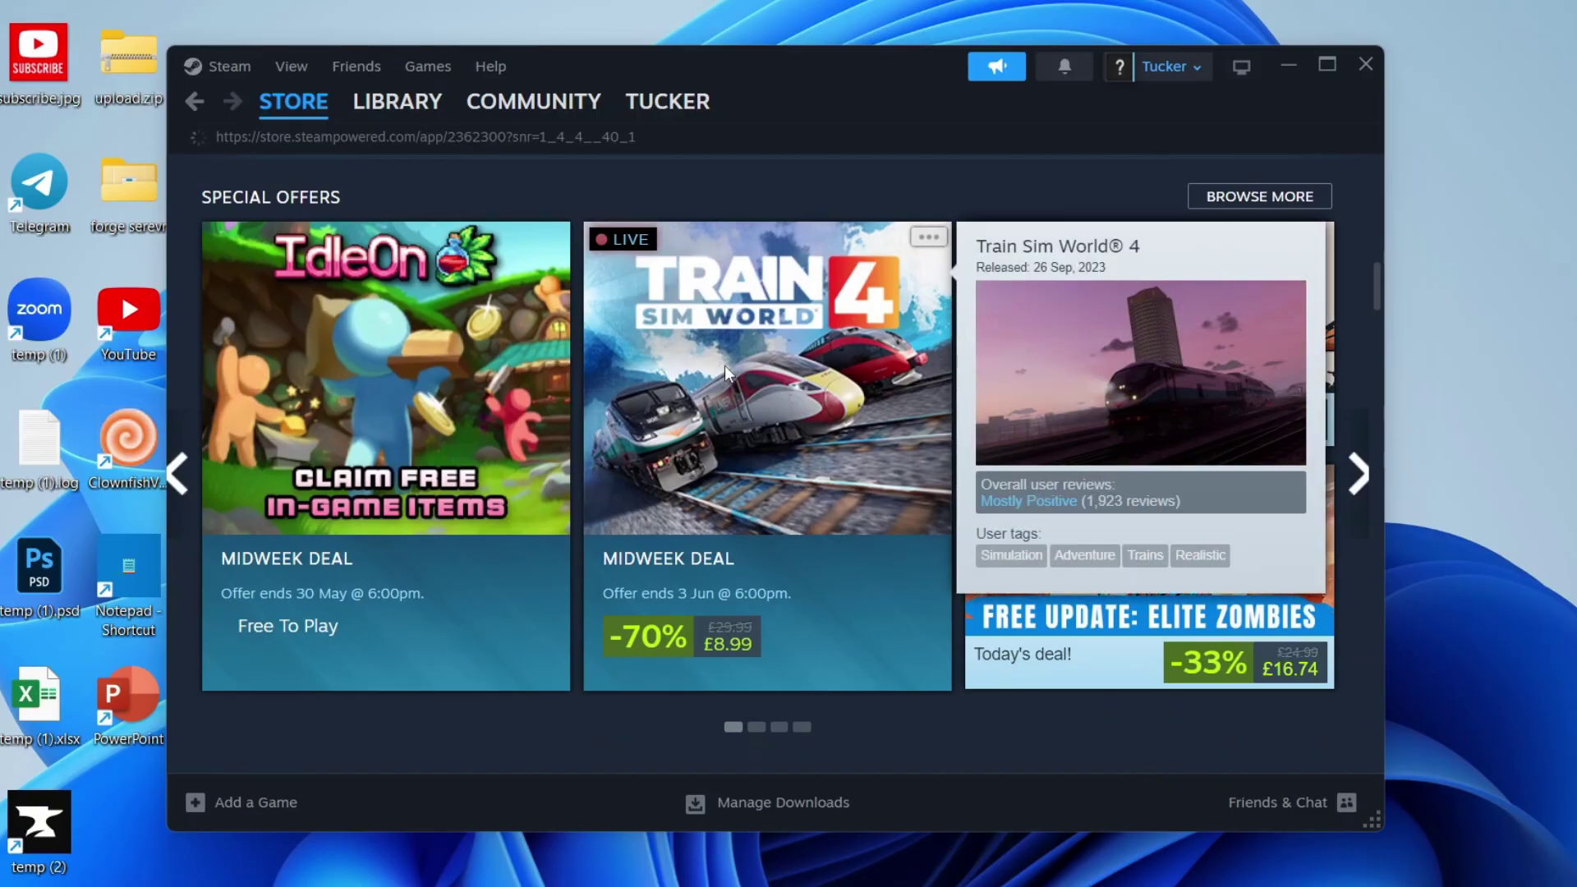
click(725, 366)
- Review the Train Sim World 4 packages, add the Standard Edition to the cart and view the cart
scroll(727, 375, down, 7)
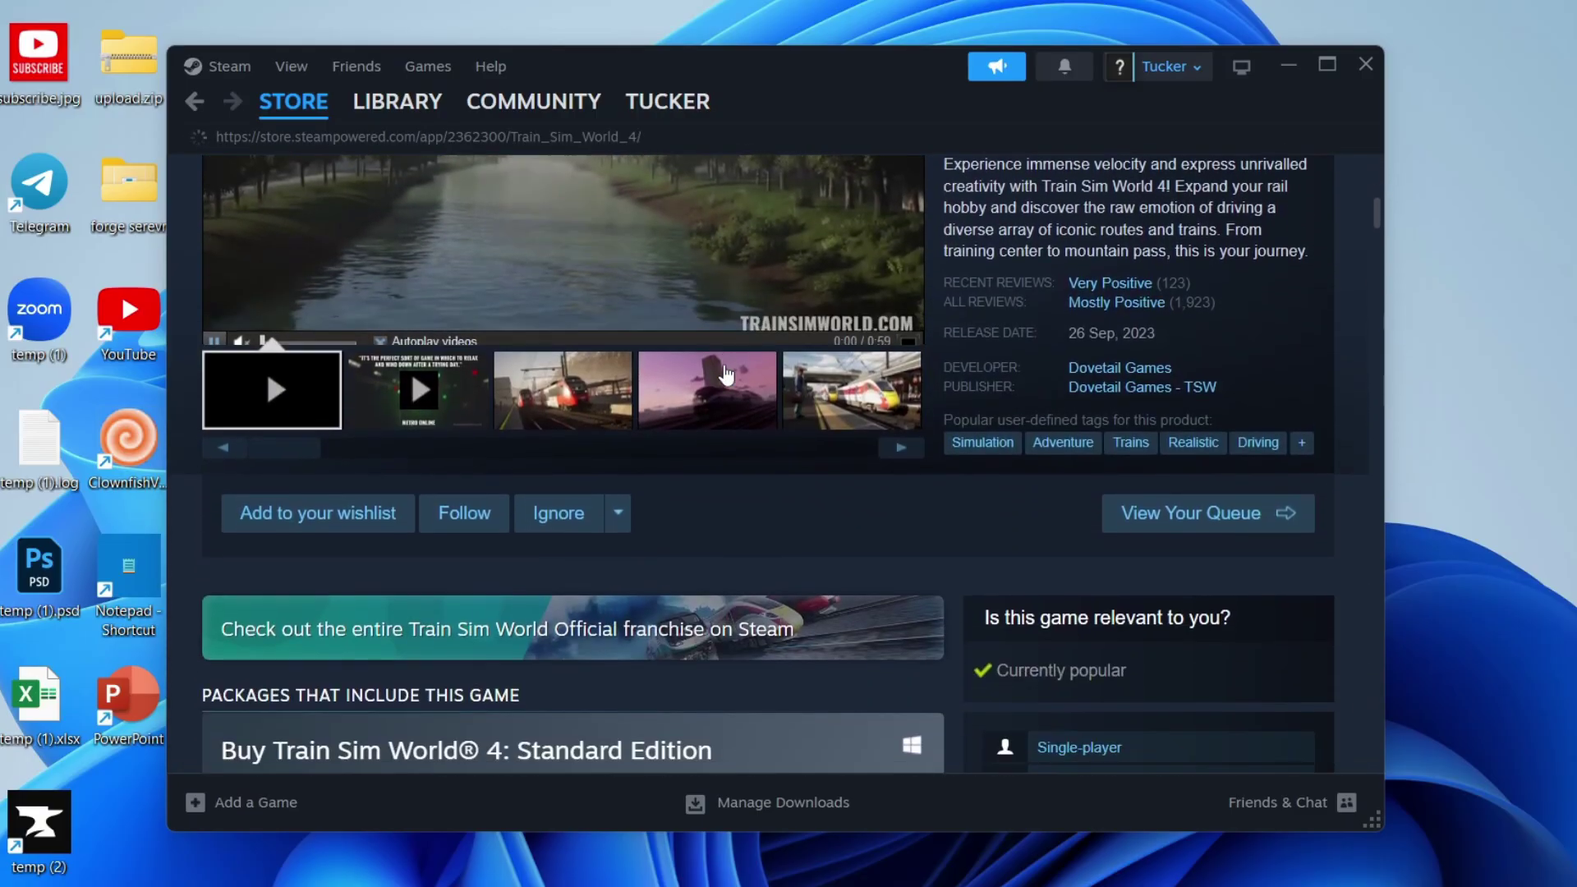
scroll(726, 374, down, 8)
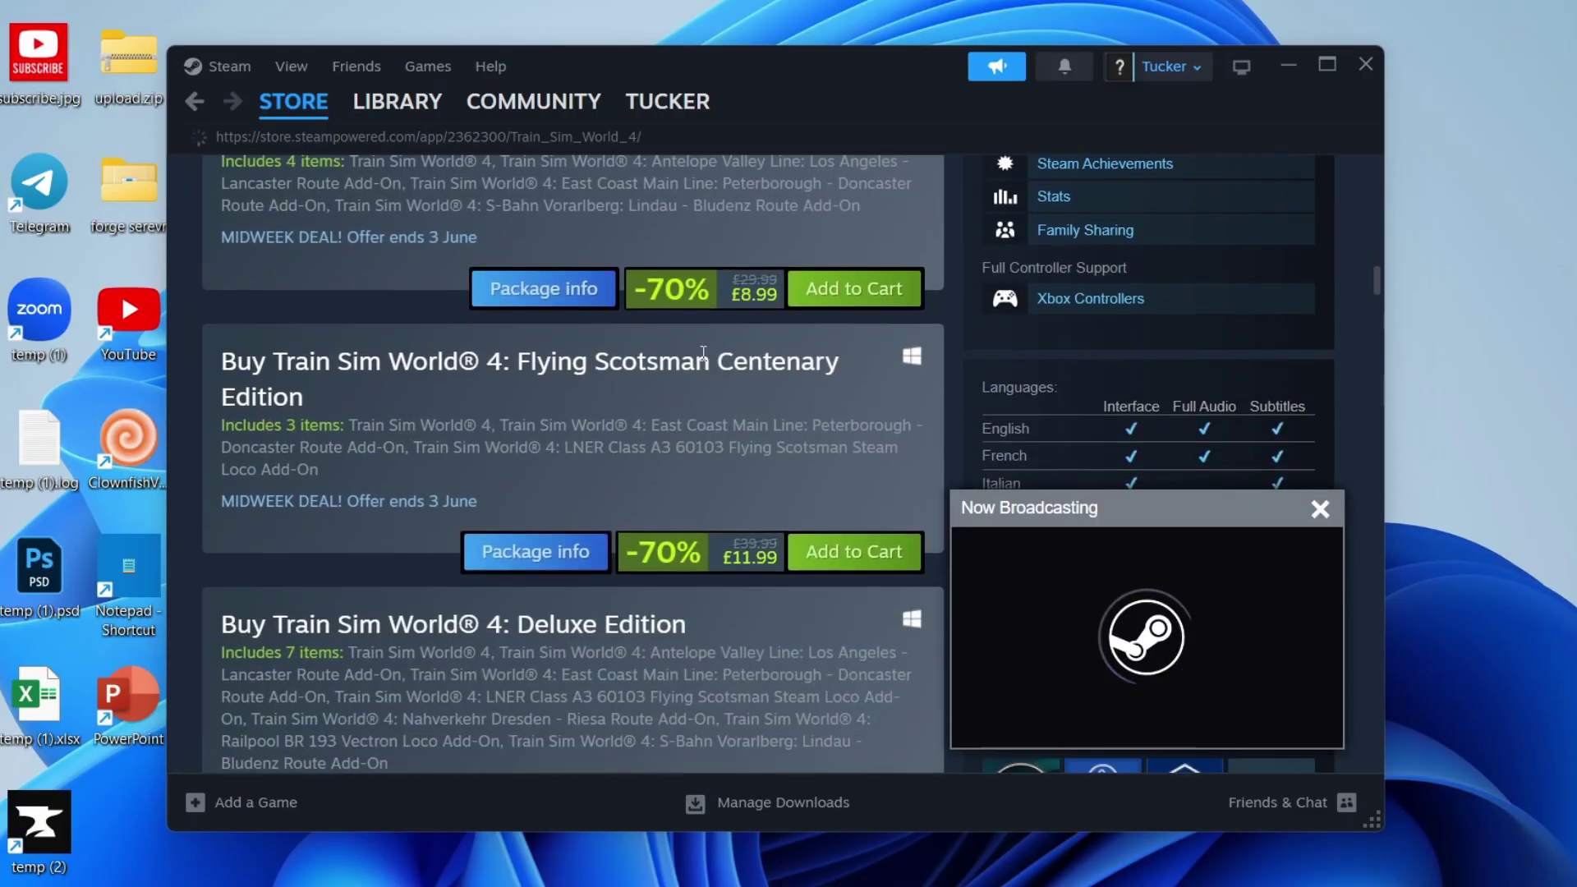
scroll(704, 353, down, 6)
scroll(491, 456, up, 9)
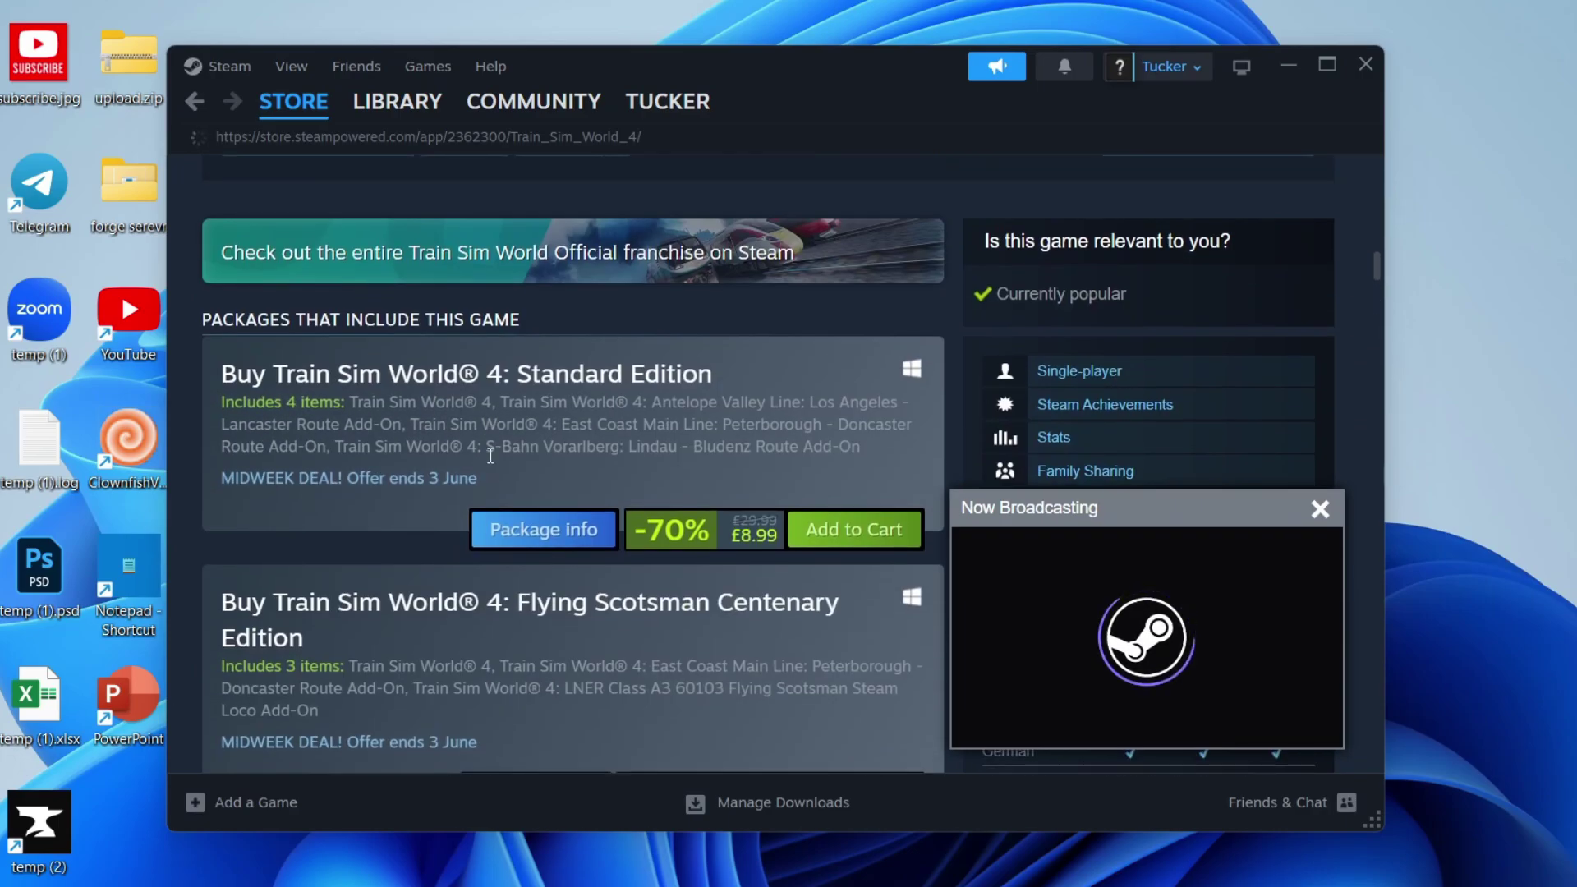
click(838, 536)
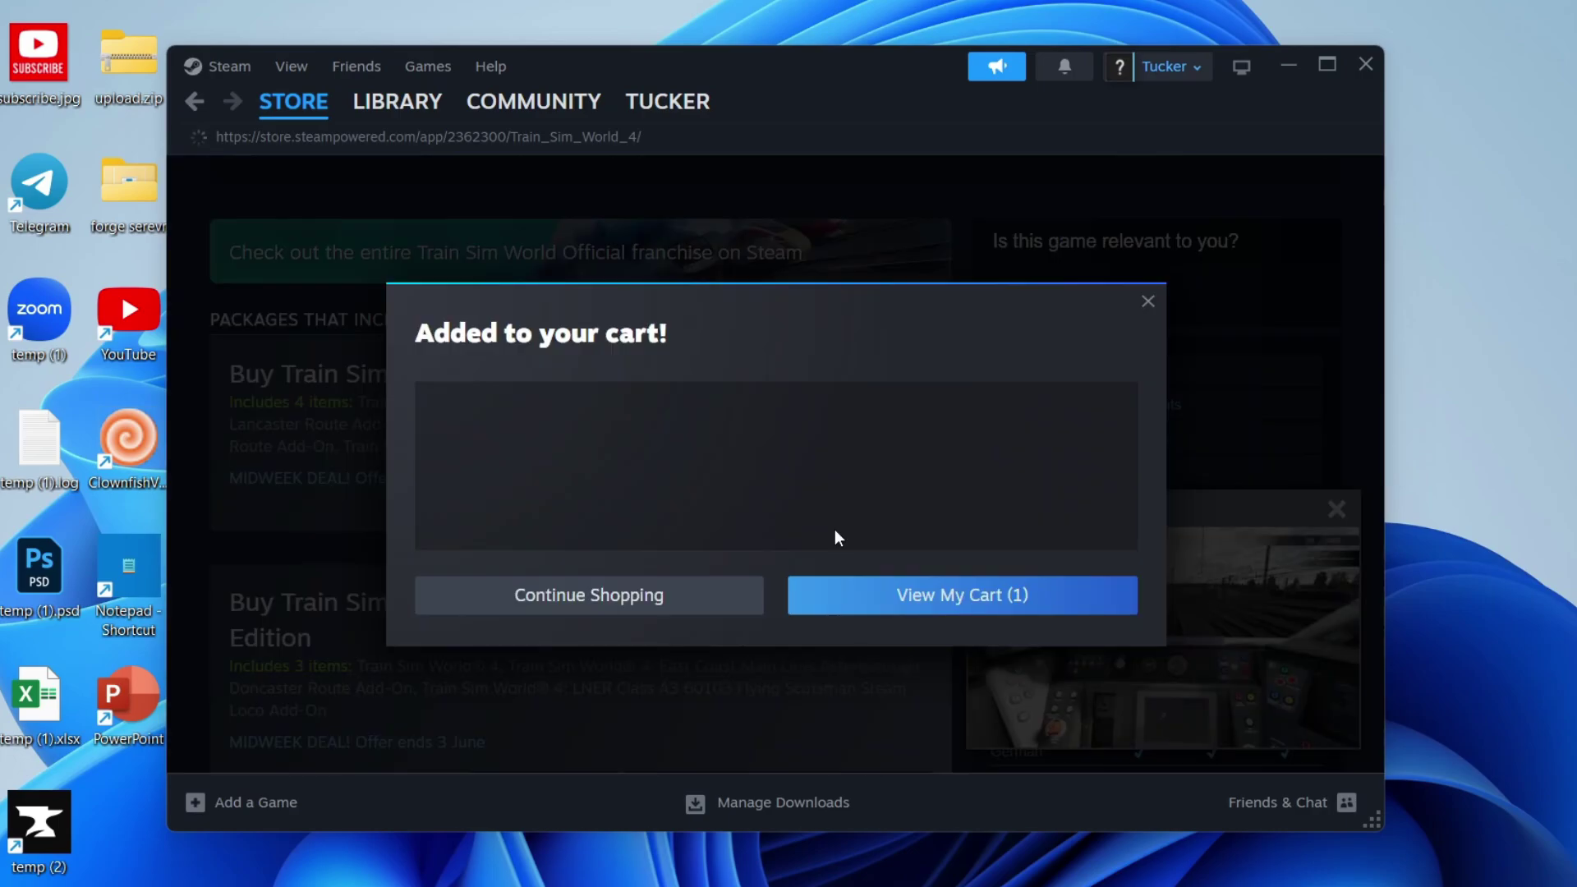
click(947, 605)
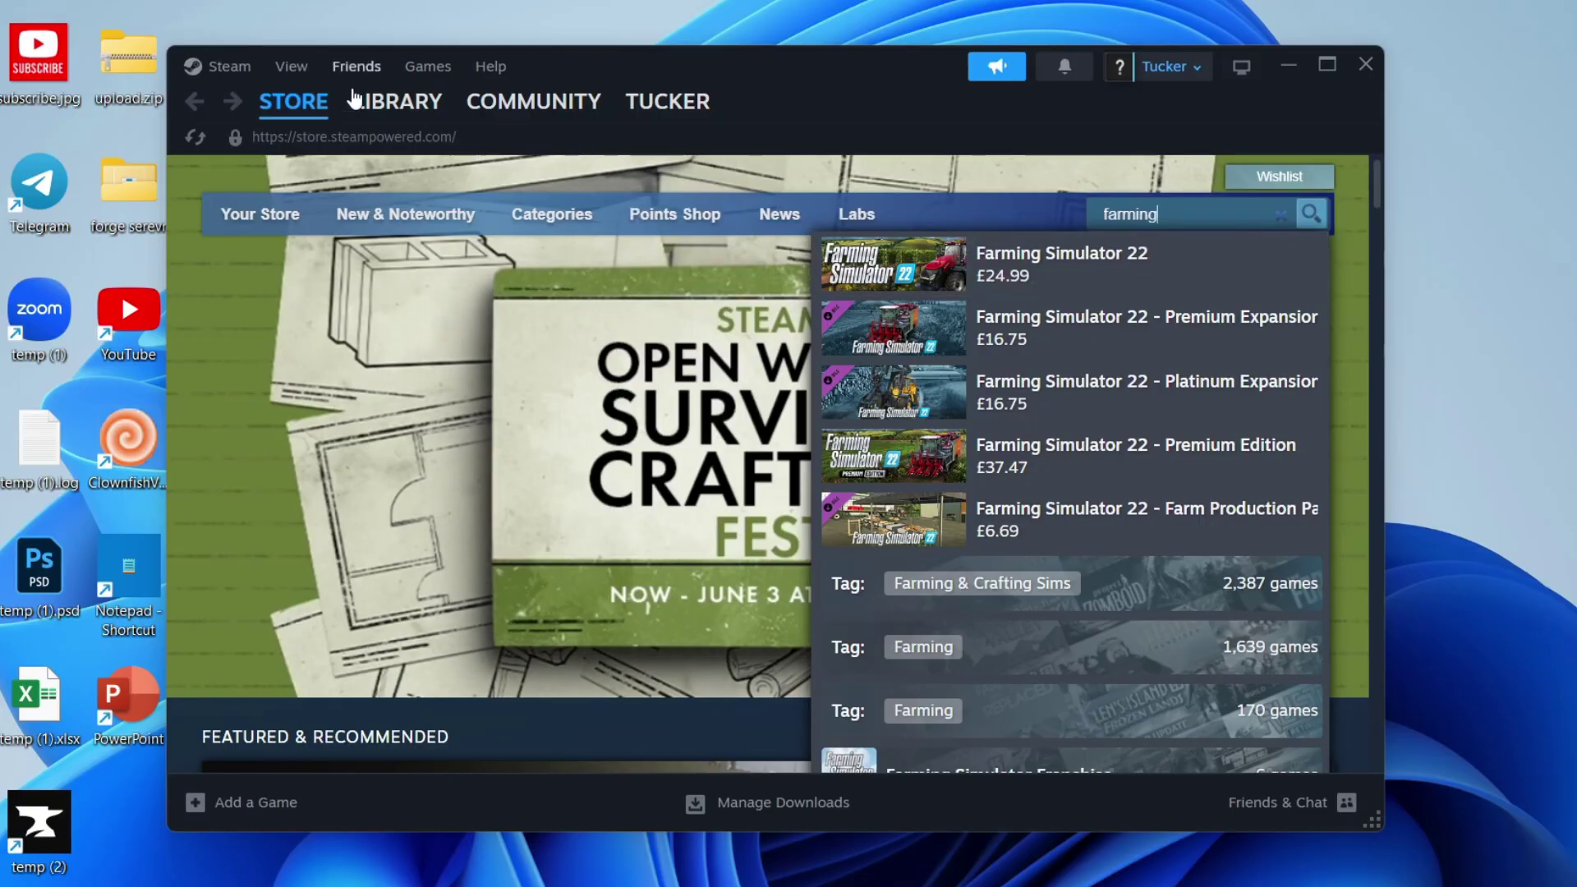
- Open the game library and view Palworld's page
click(380, 105)
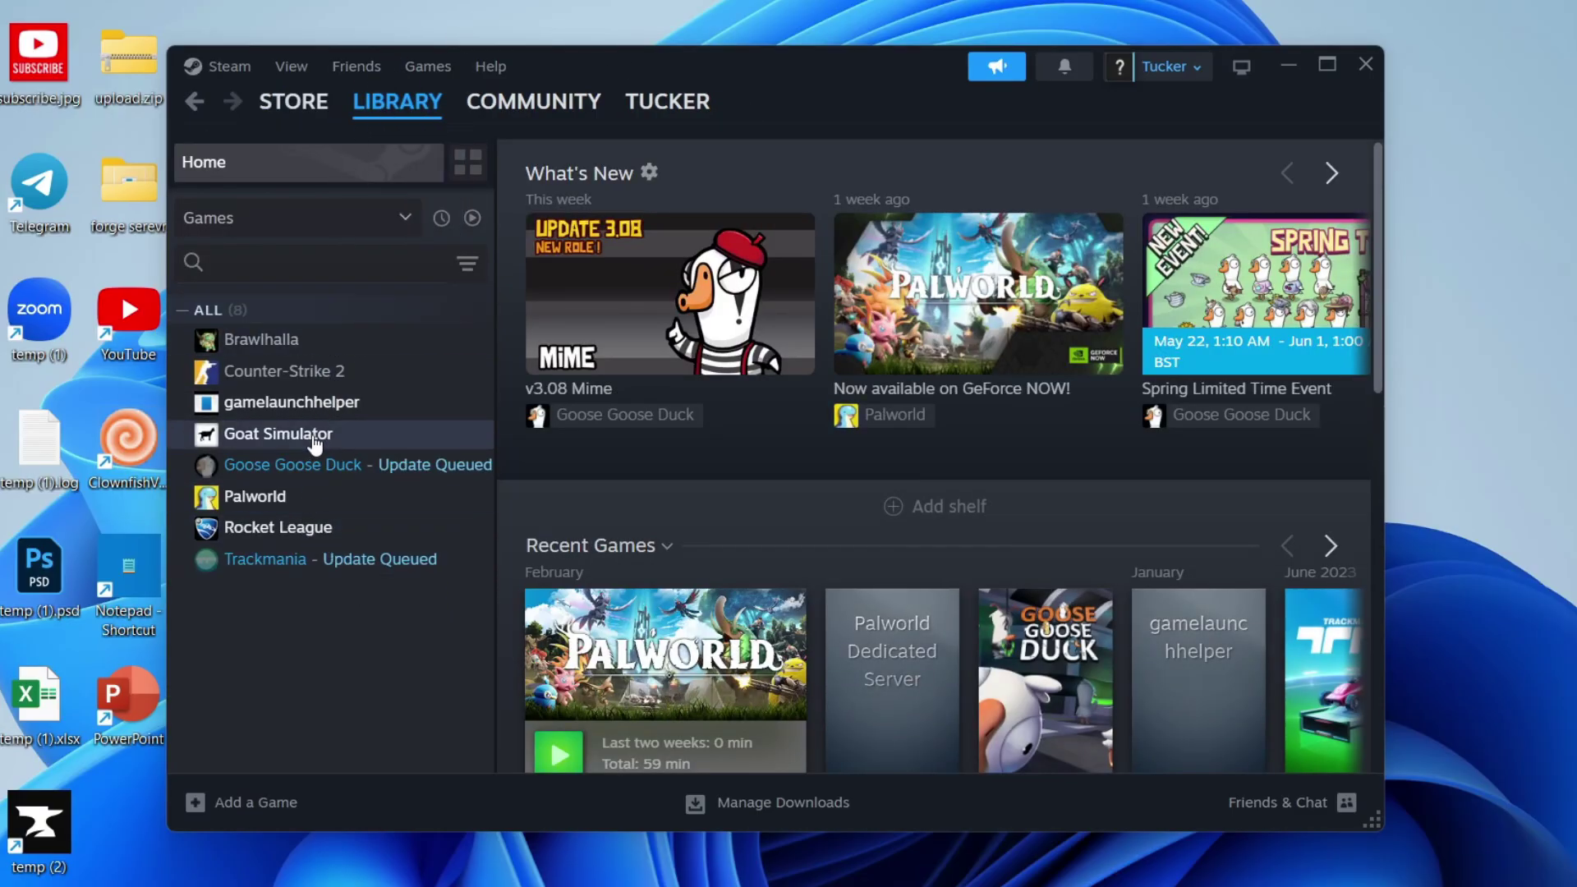
click(291, 497)
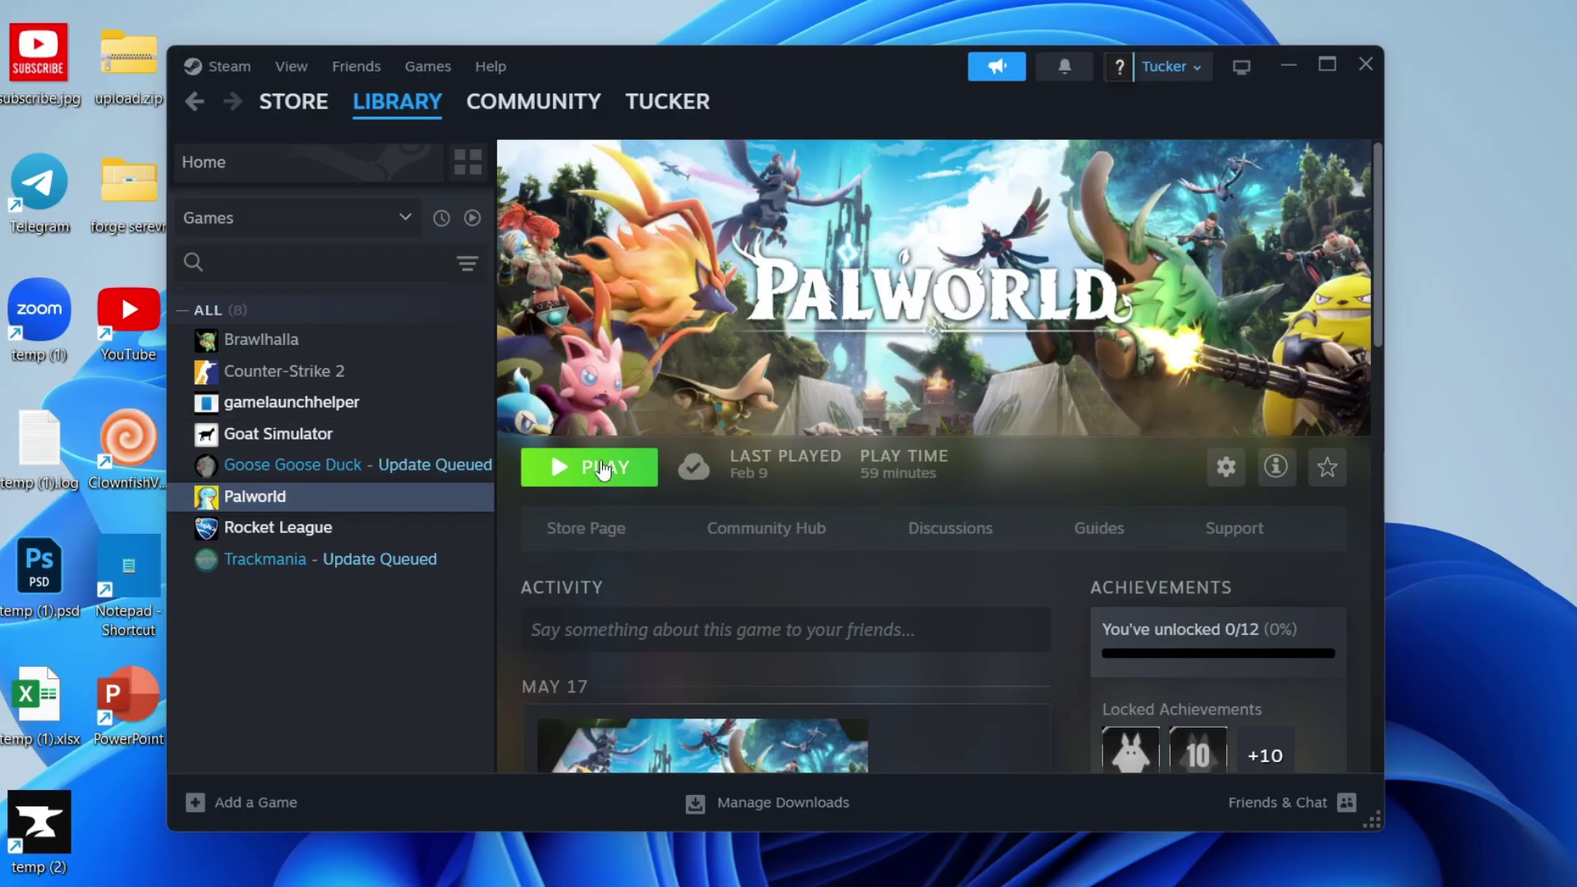
- Install Counter-Strike 2 on New Volume (F:) without a desktop or start menu shortcut
click(345, 370)
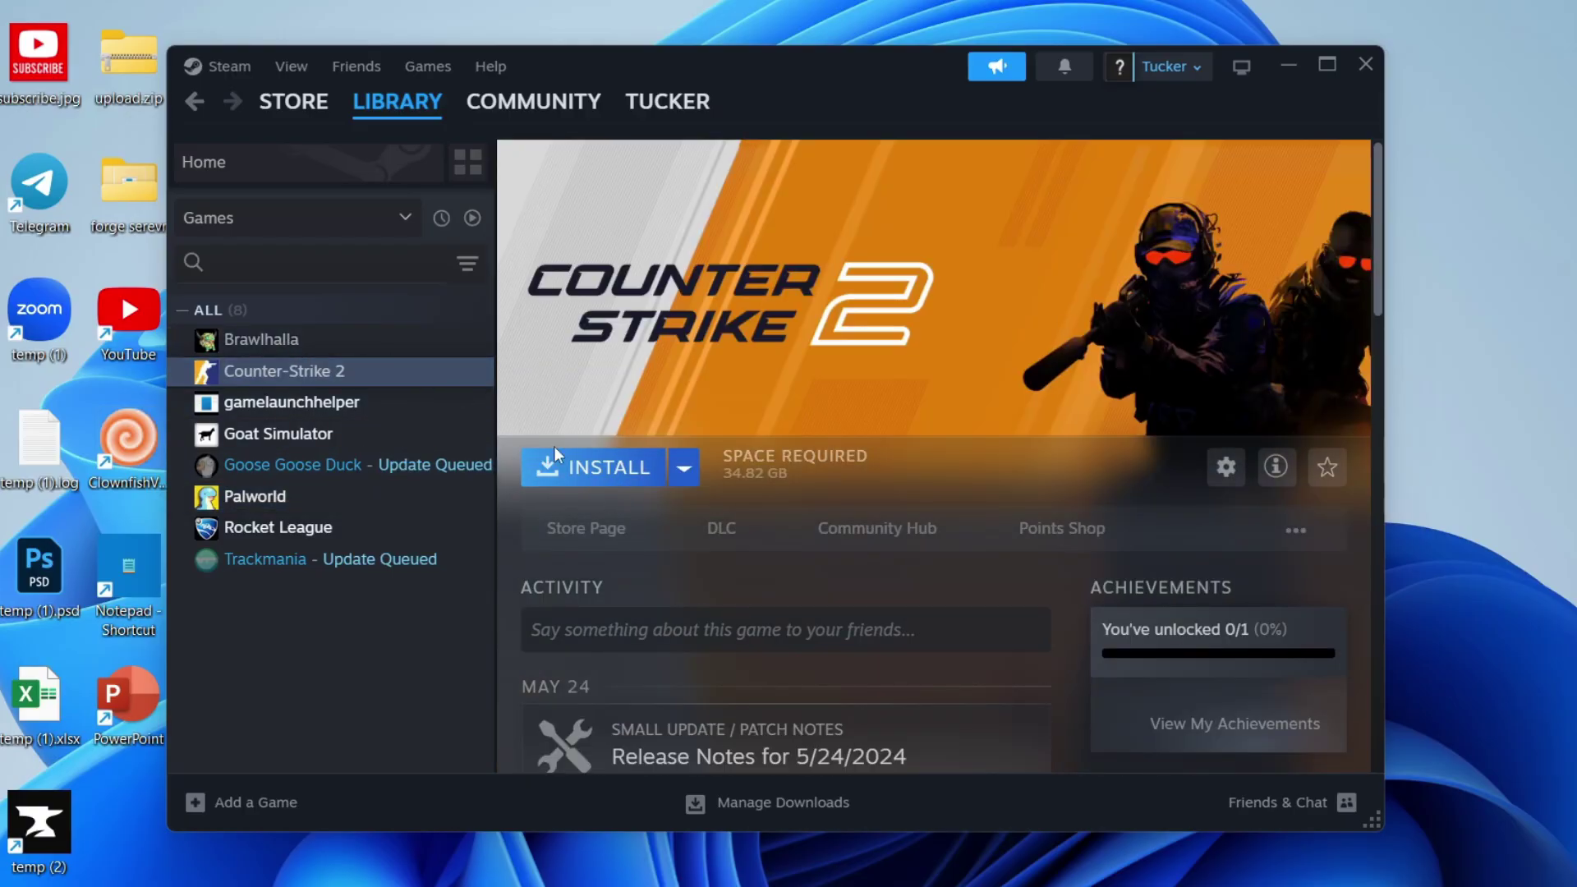
click(563, 466)
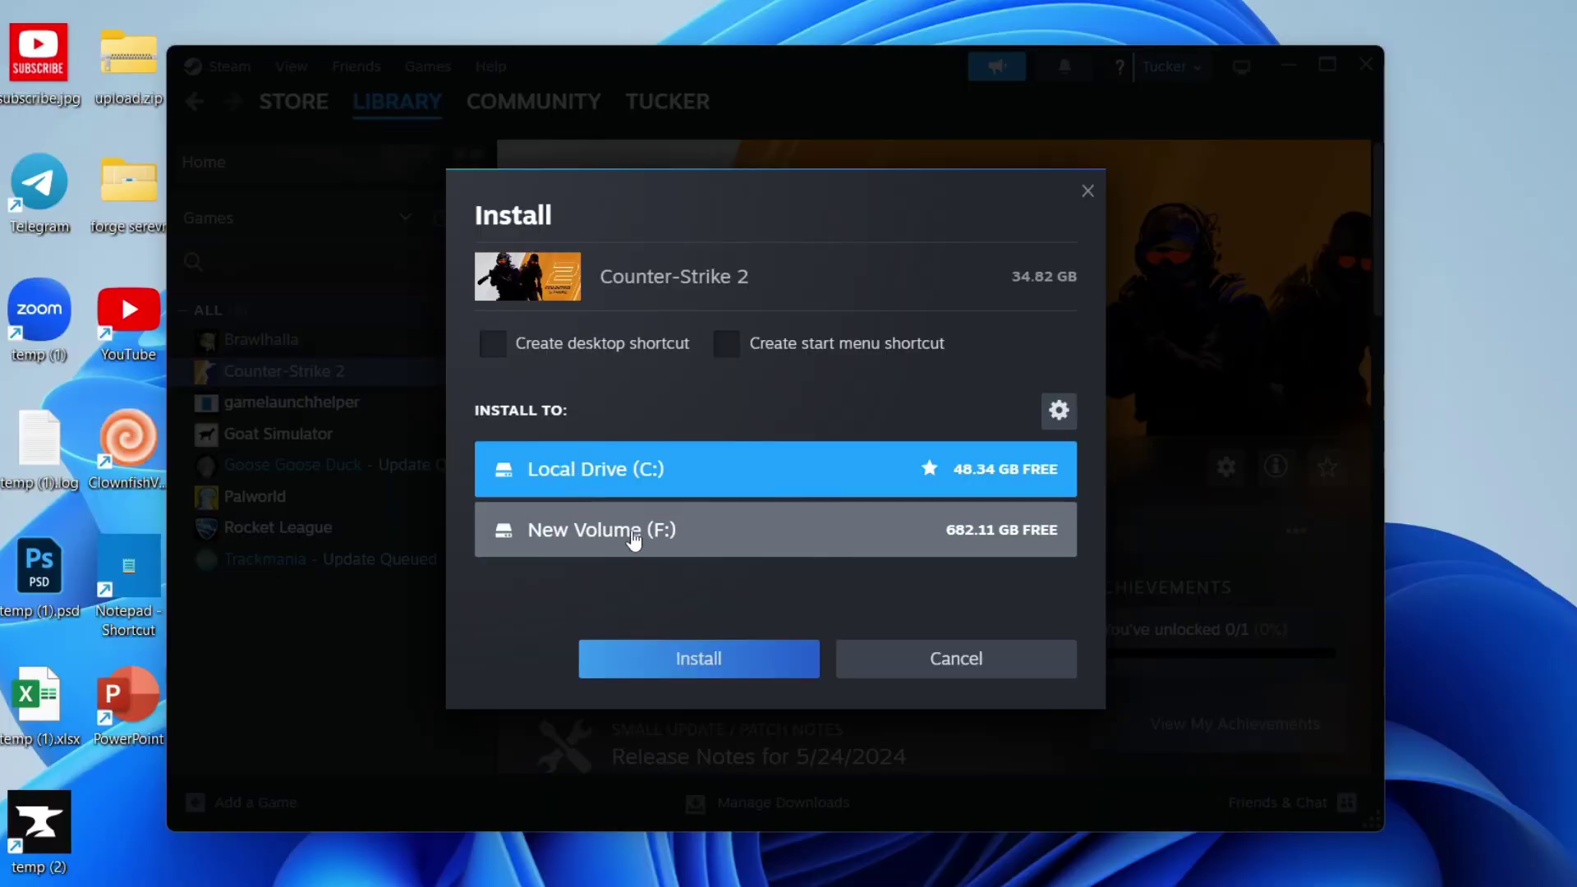
click(699, 532)
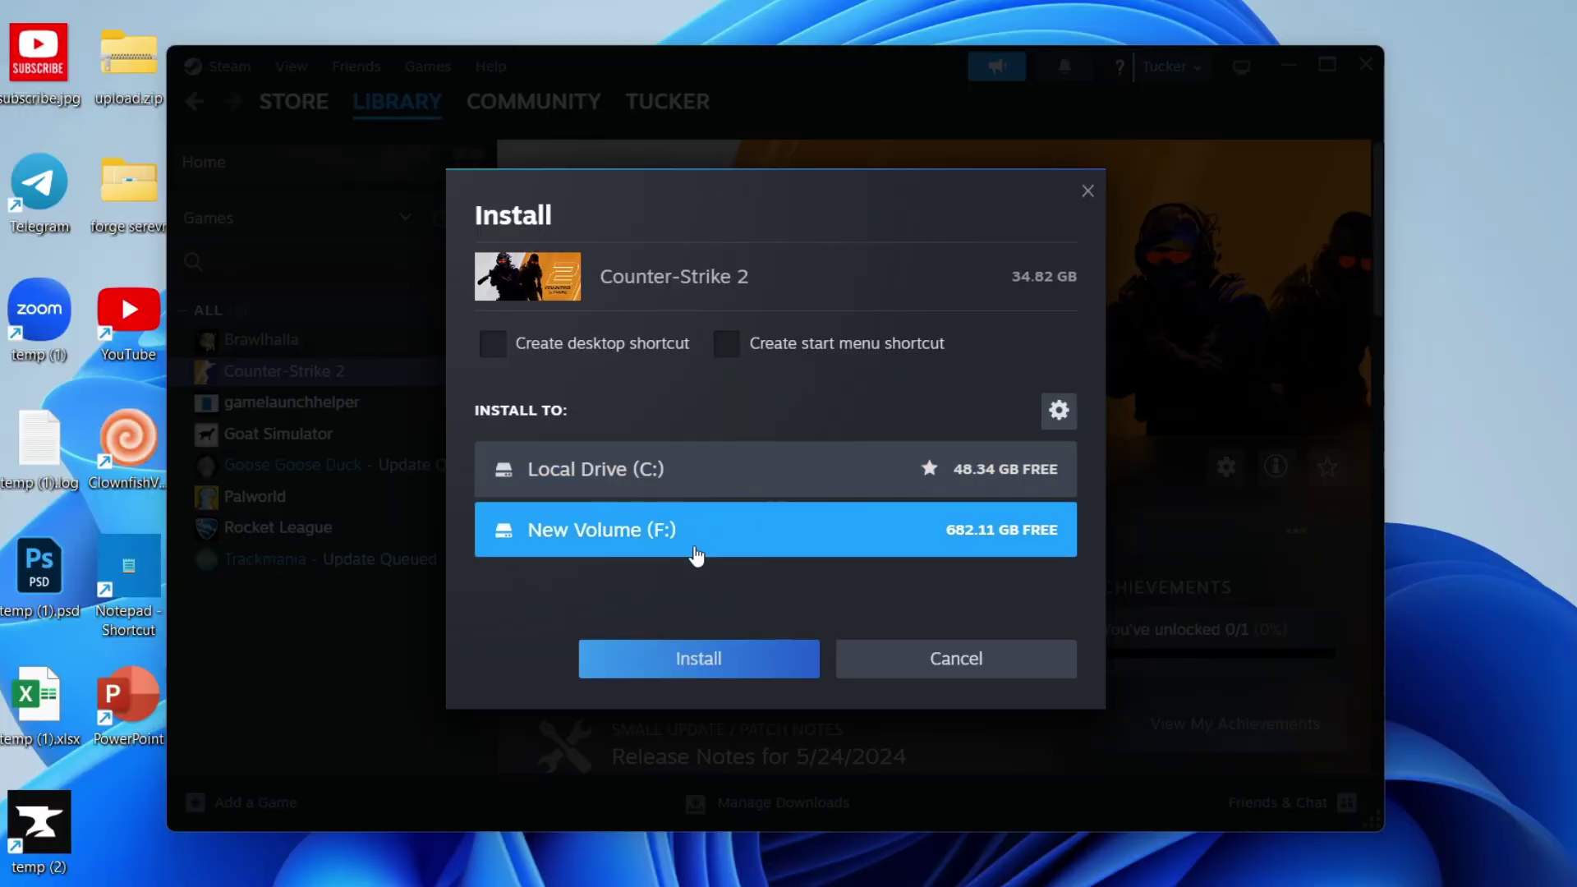
click(630, 360)
click(748, 355)
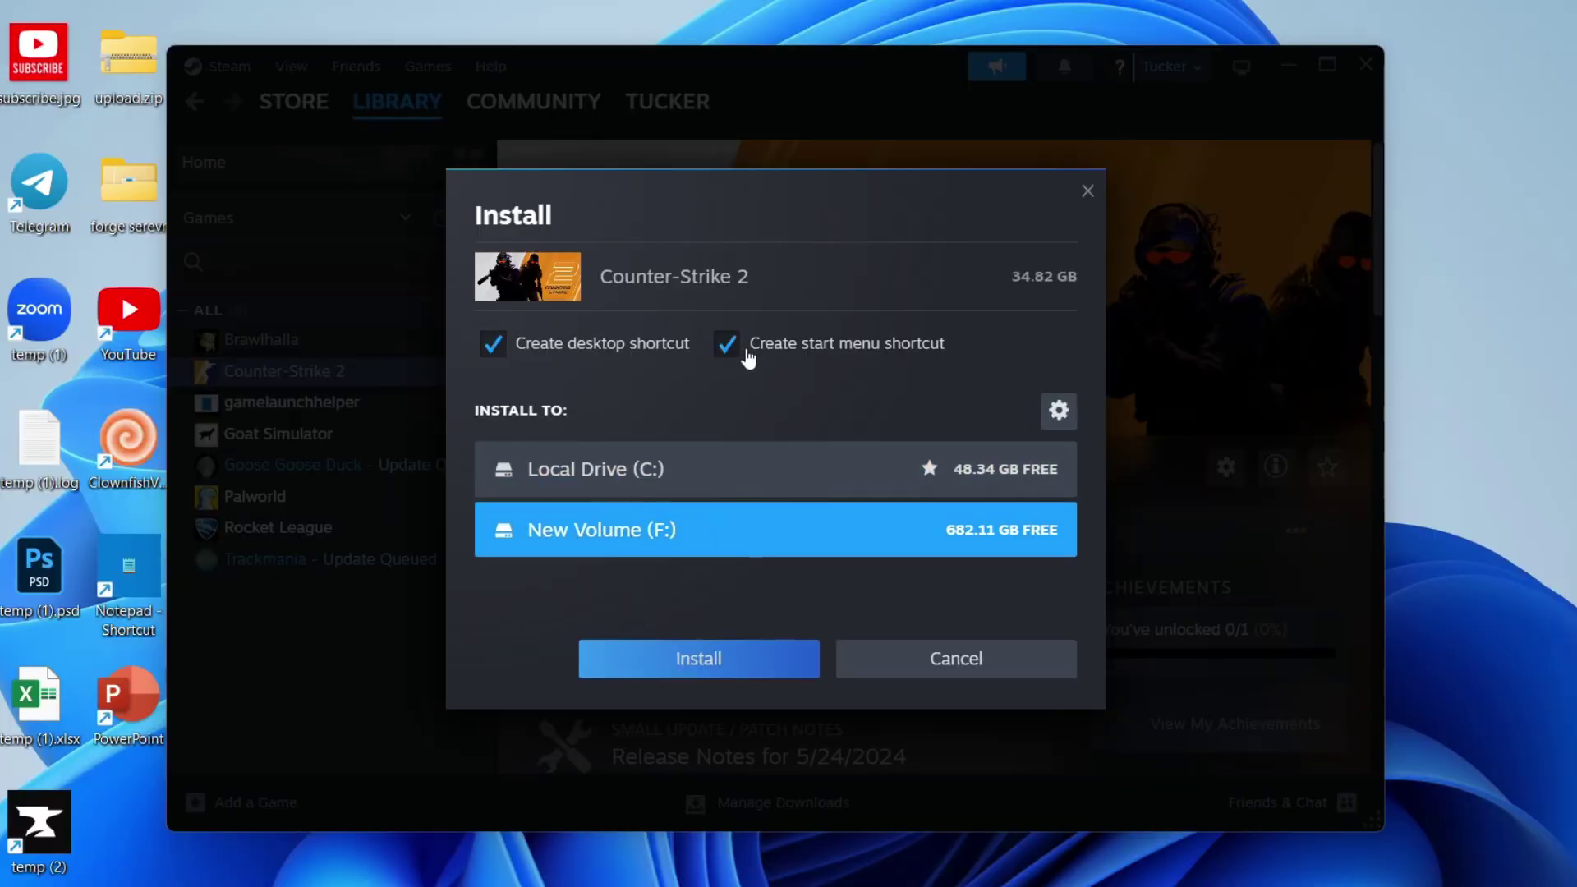
click(570, 348)
click(782, 355)
click(723, 667)
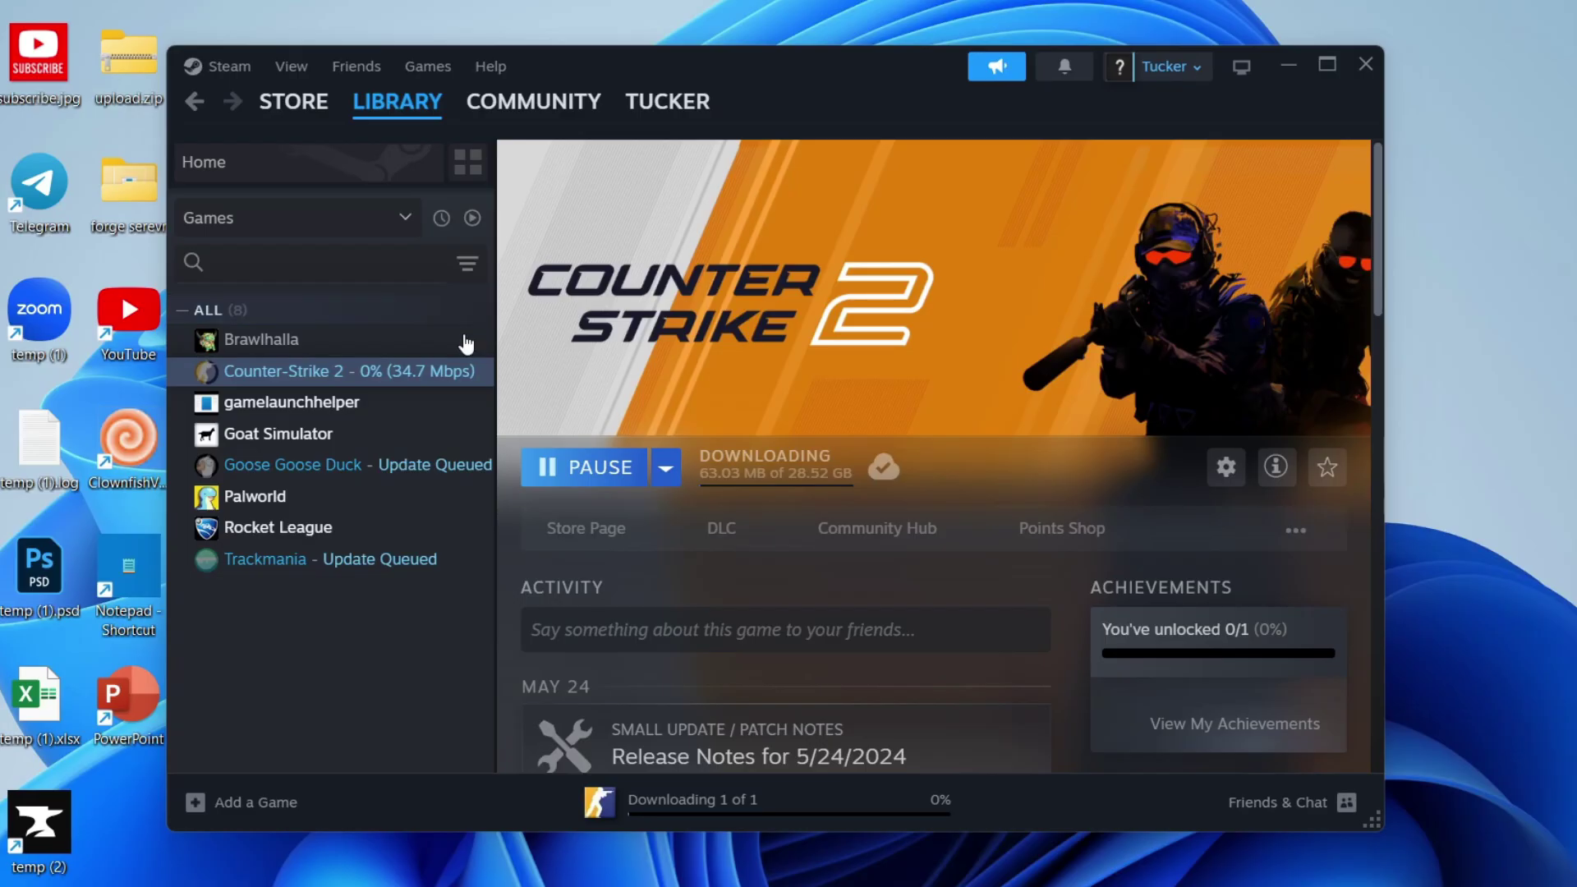
- View Palworld's library page, visit the store front and return to the library
click(392, 503)
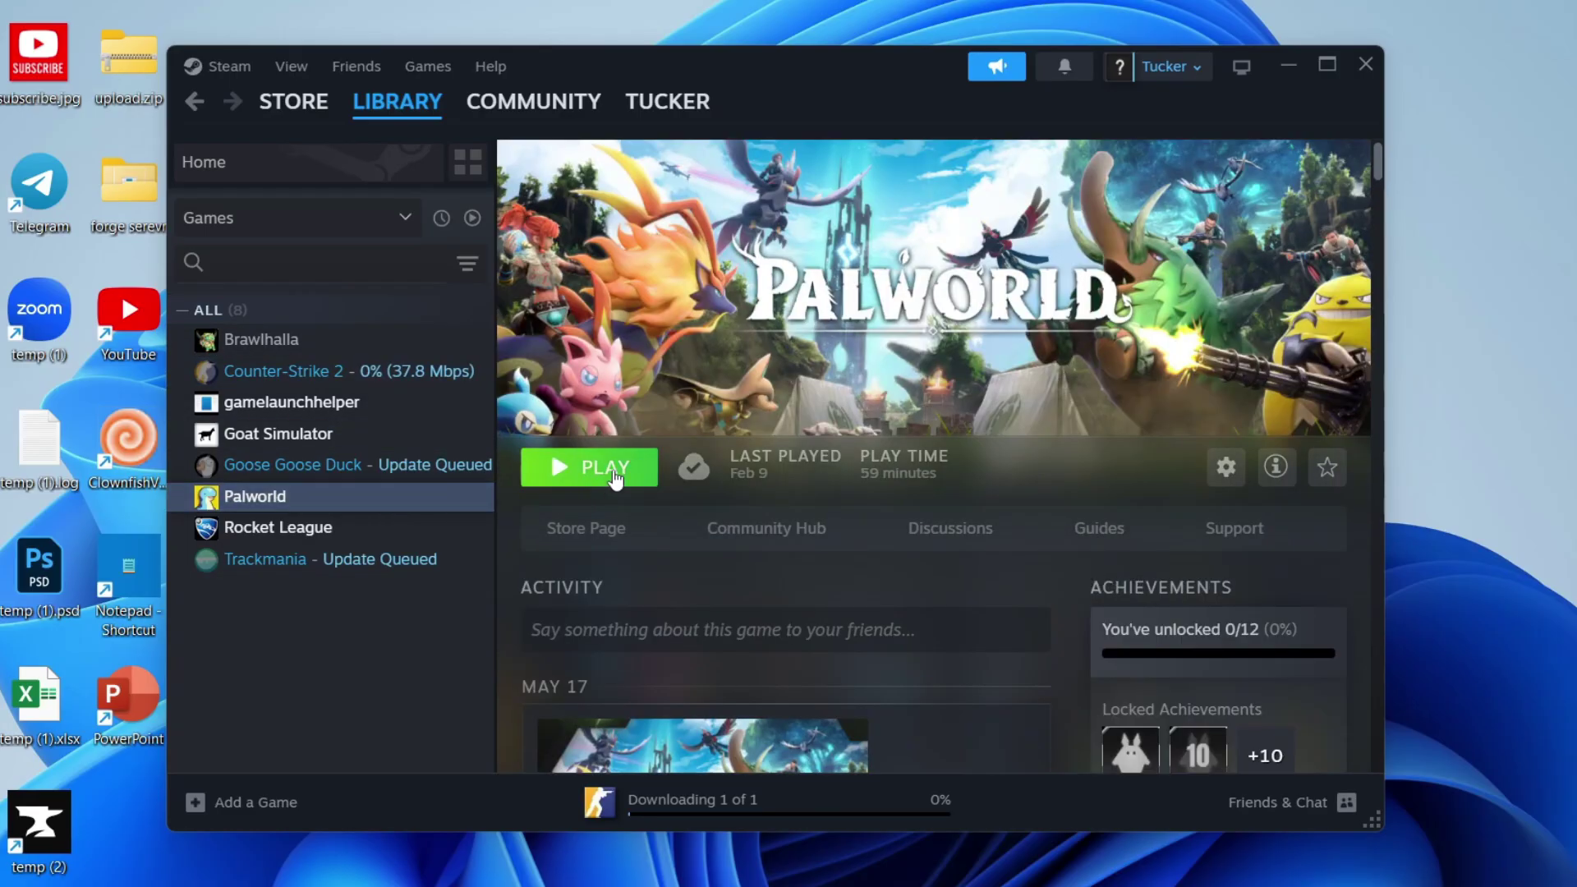
click(293, 101)
click(296, 103)
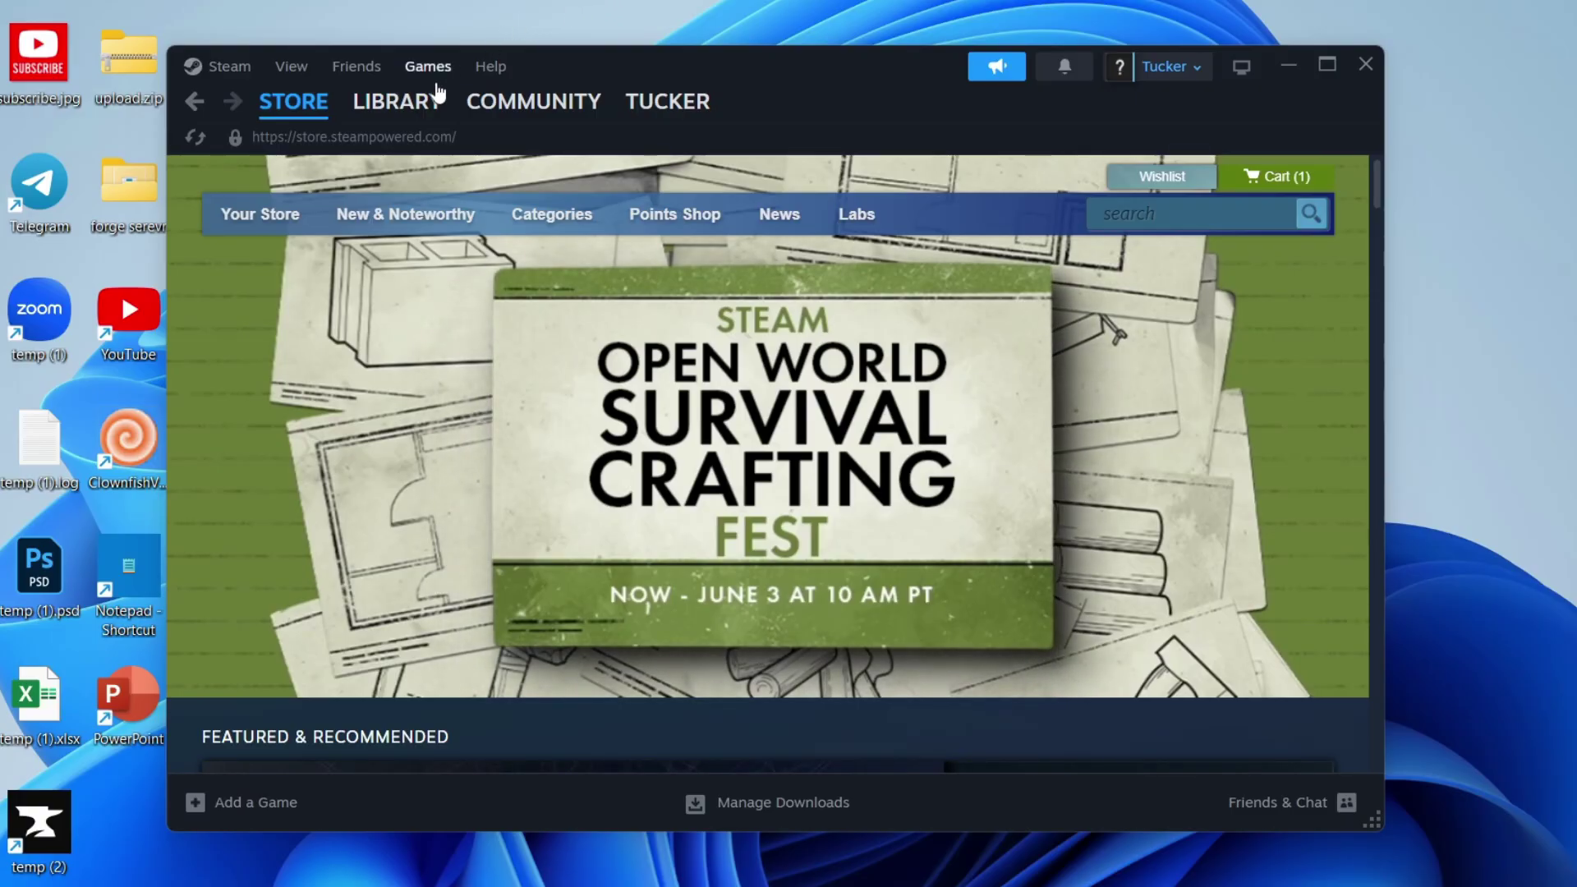
mouse_move(425, 103)
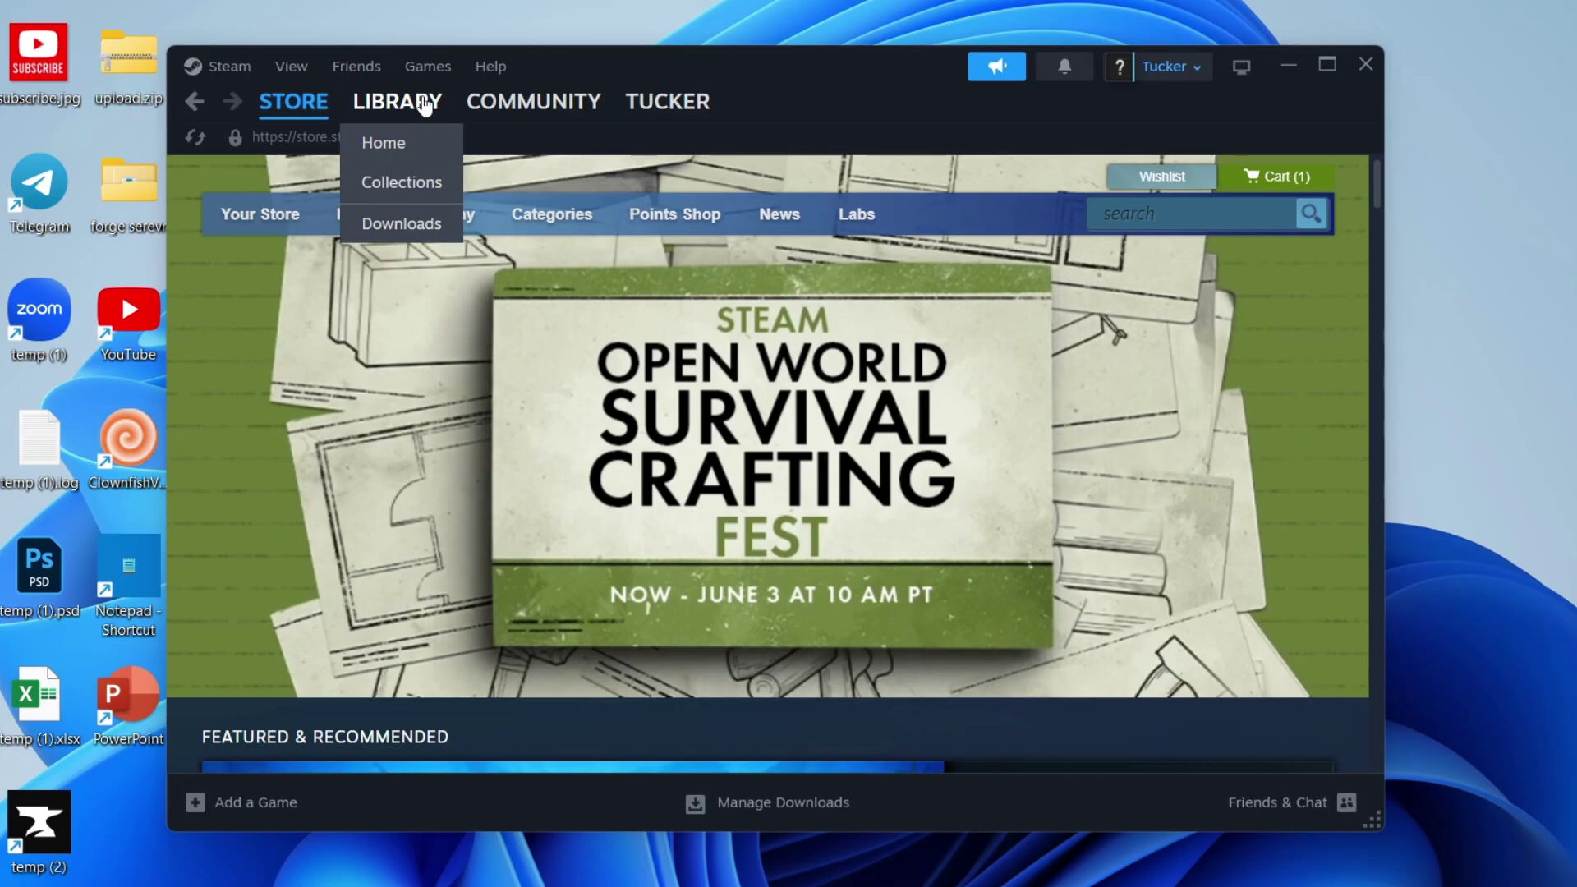
click(425, 104)
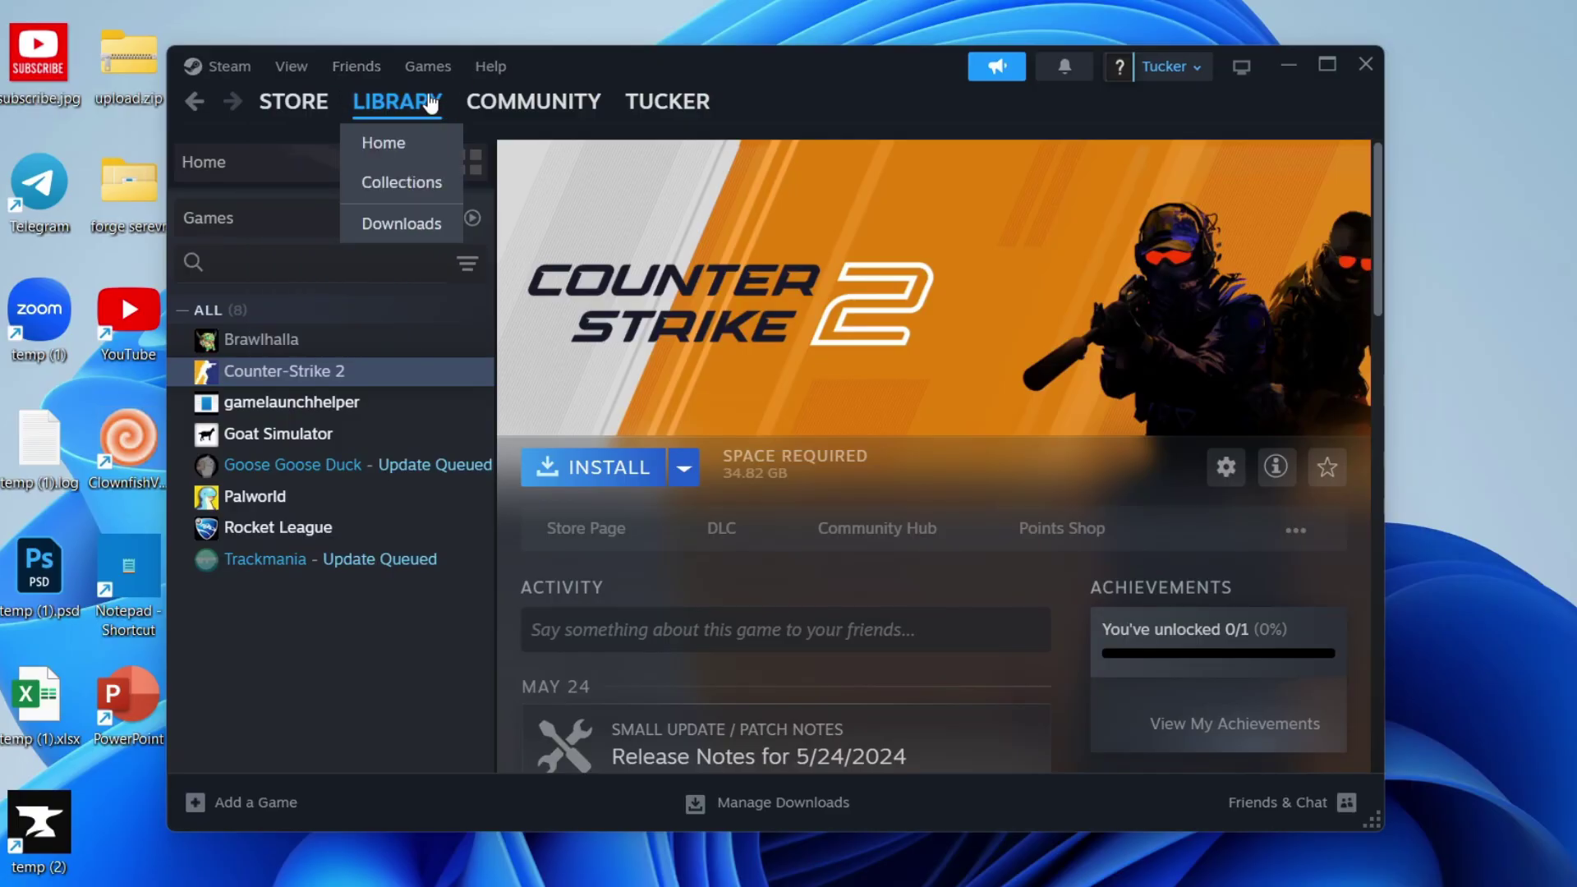
- Try selecting Adobe Creative Cloud as a non-Steam game for the library, deselect it and cancel without adding anything
click(269, 822)
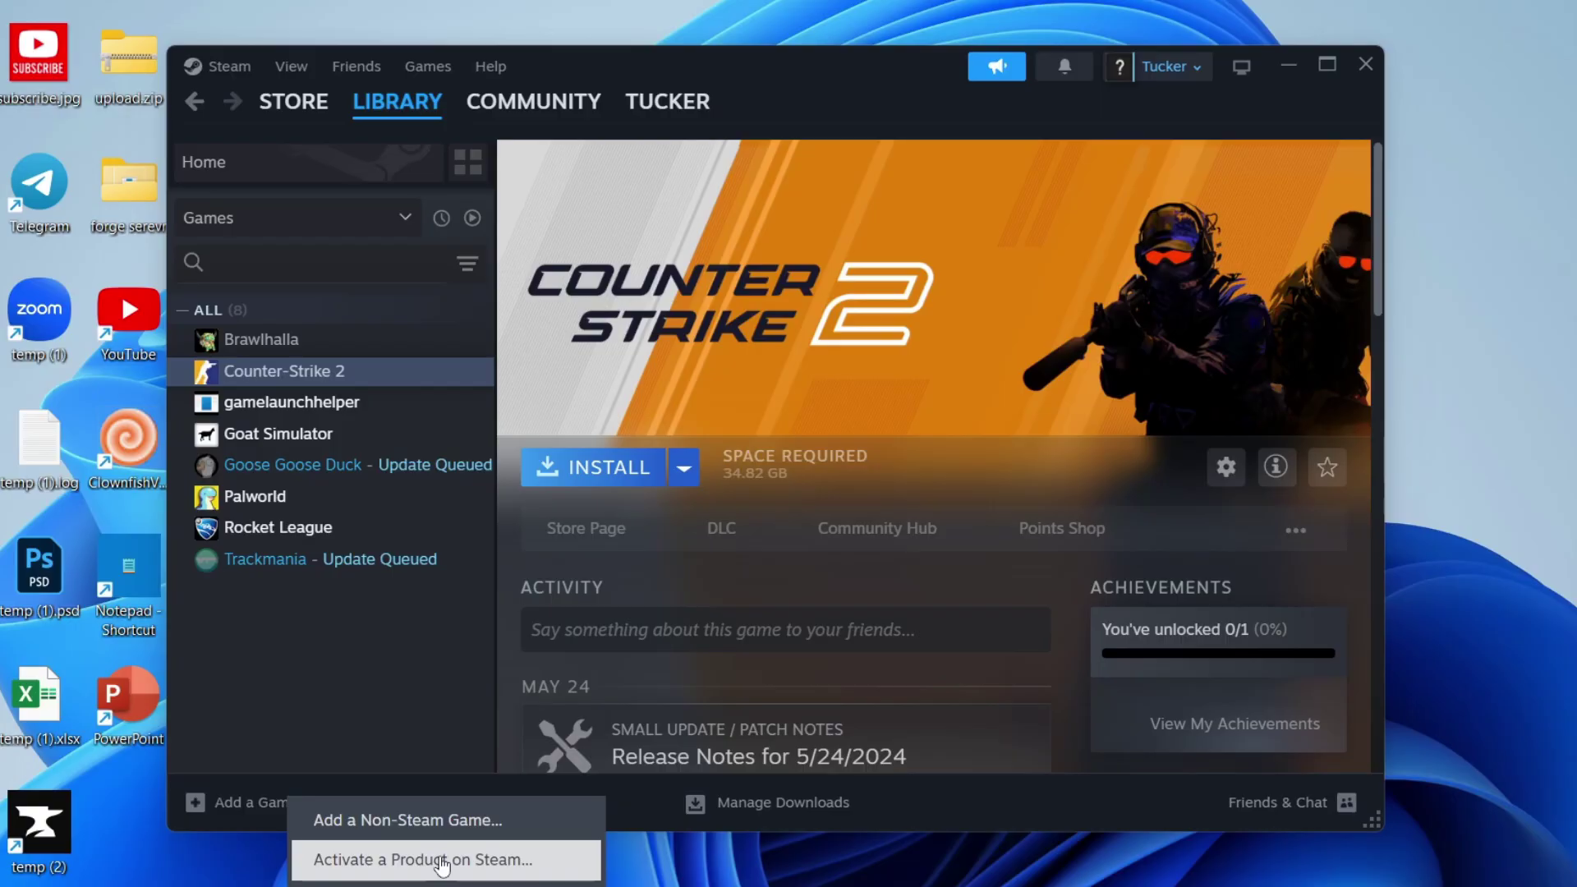
click(324, 819)
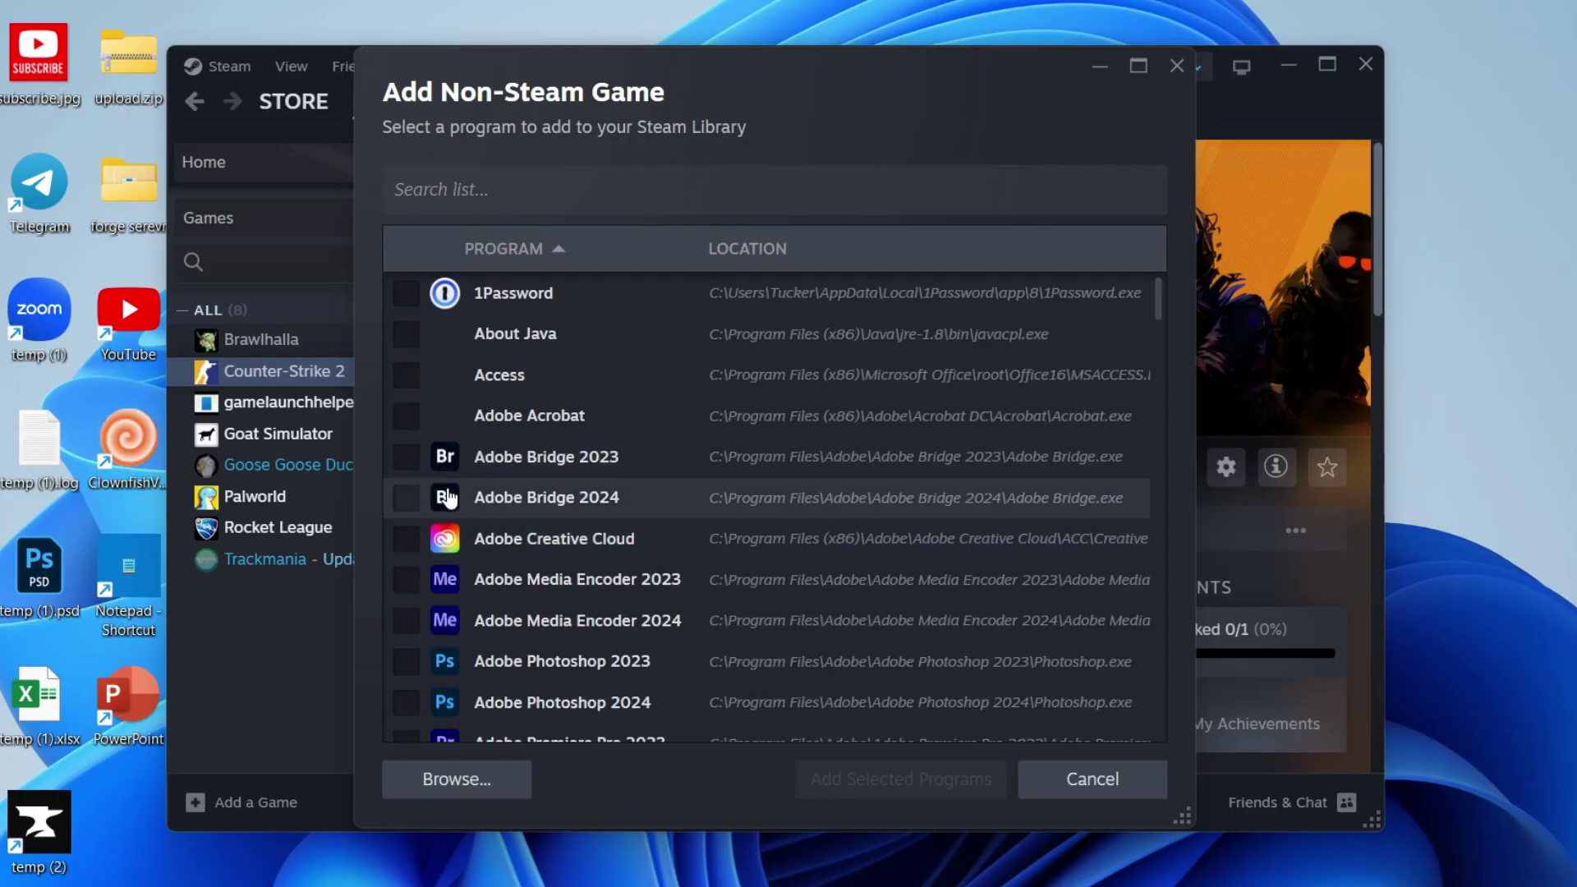
click(410, 545)
click(410, 545)
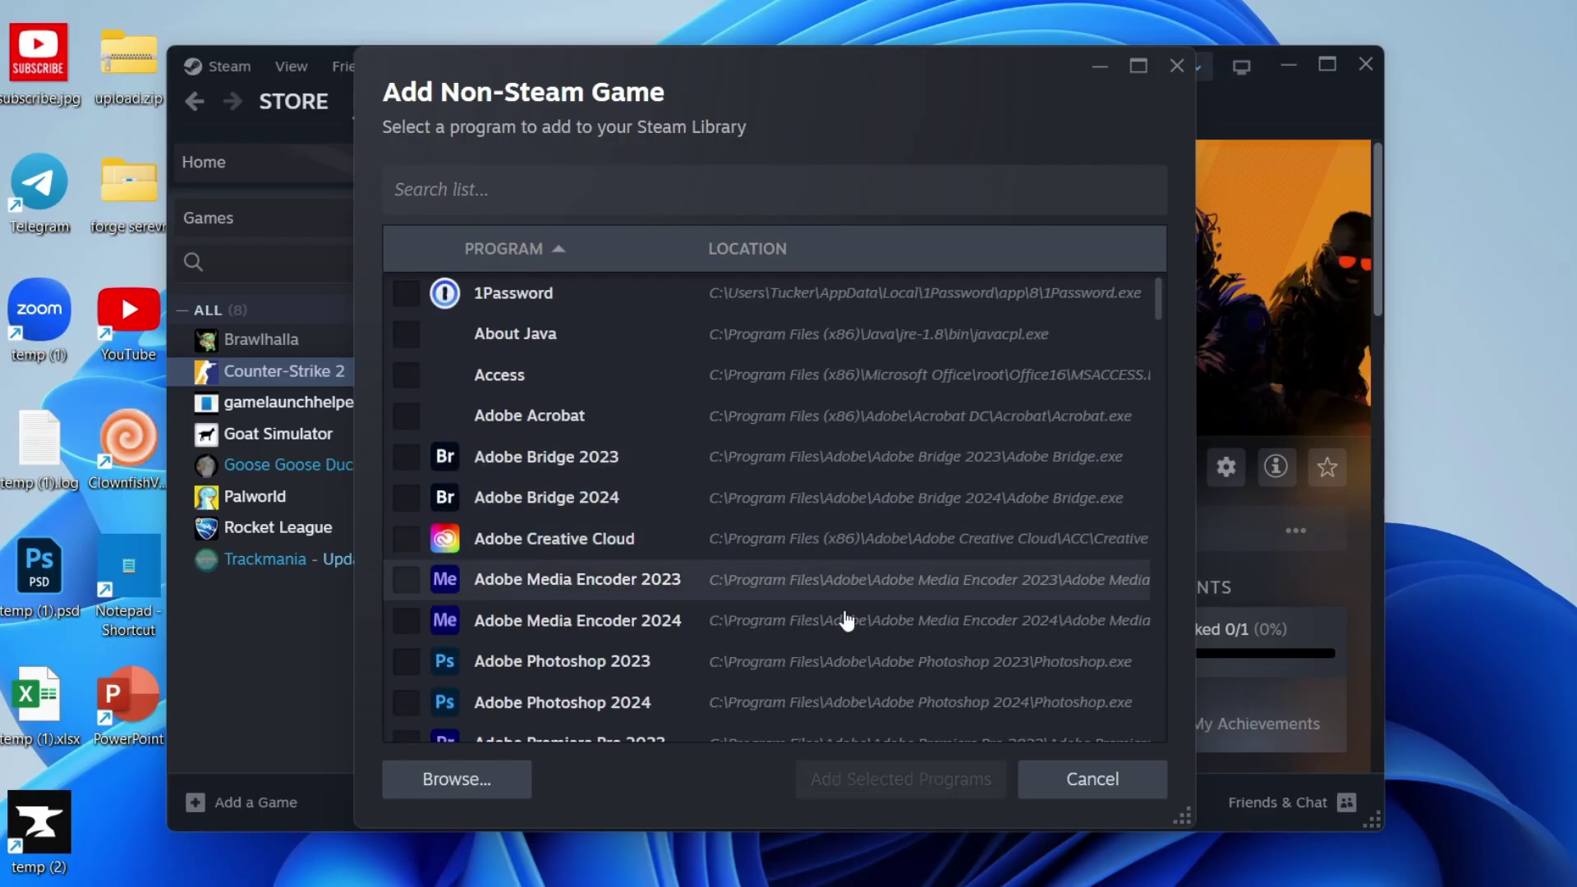
click(1100, 779)
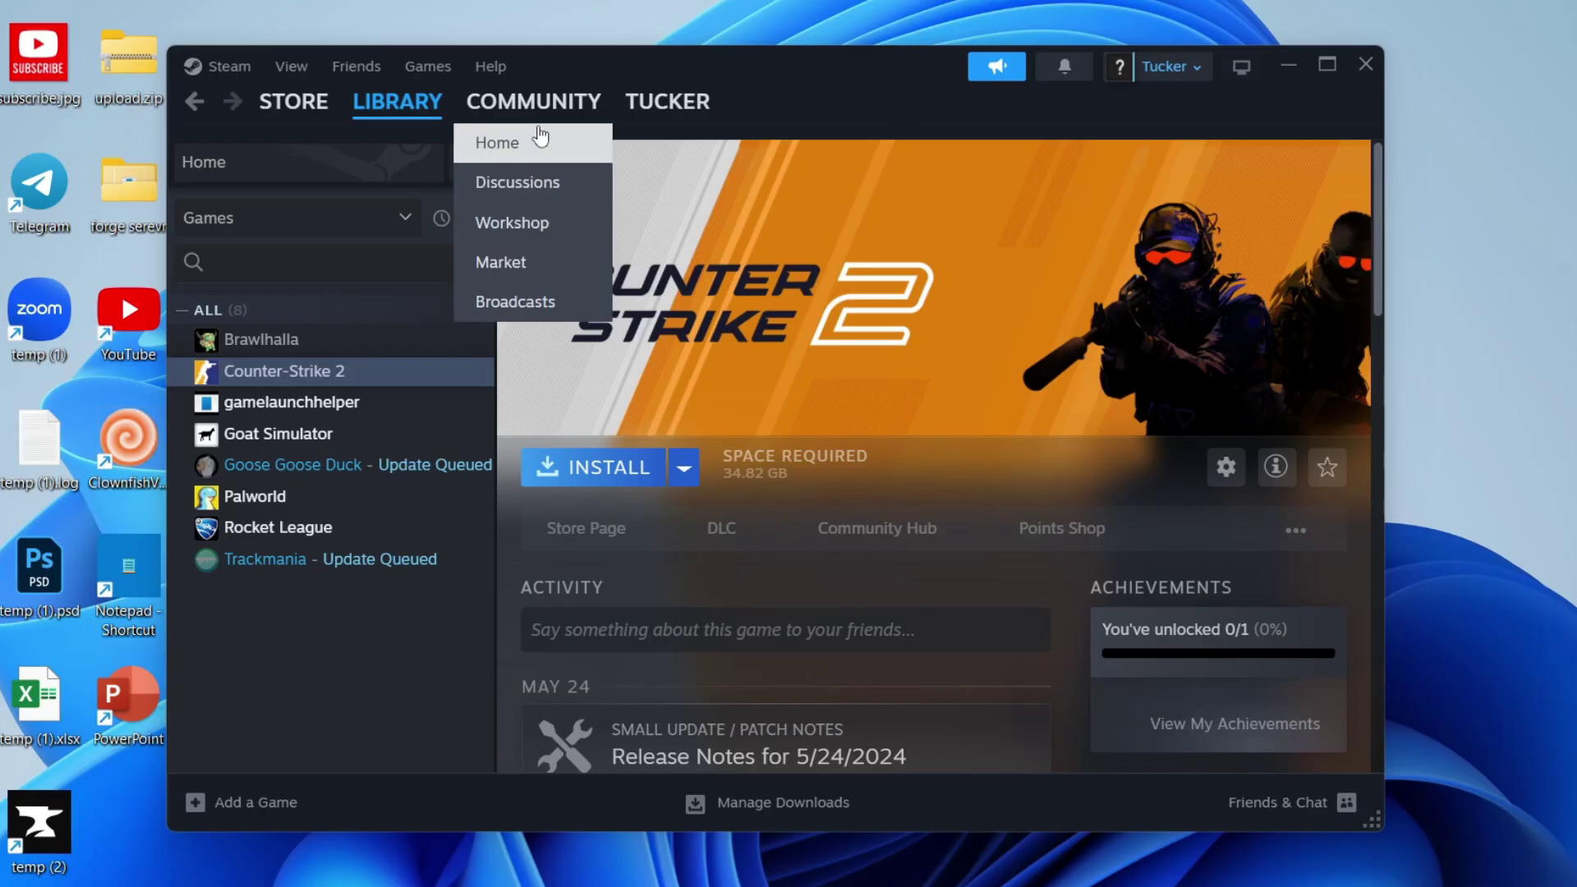
- Open the Steam Community home page
click(535, 103)
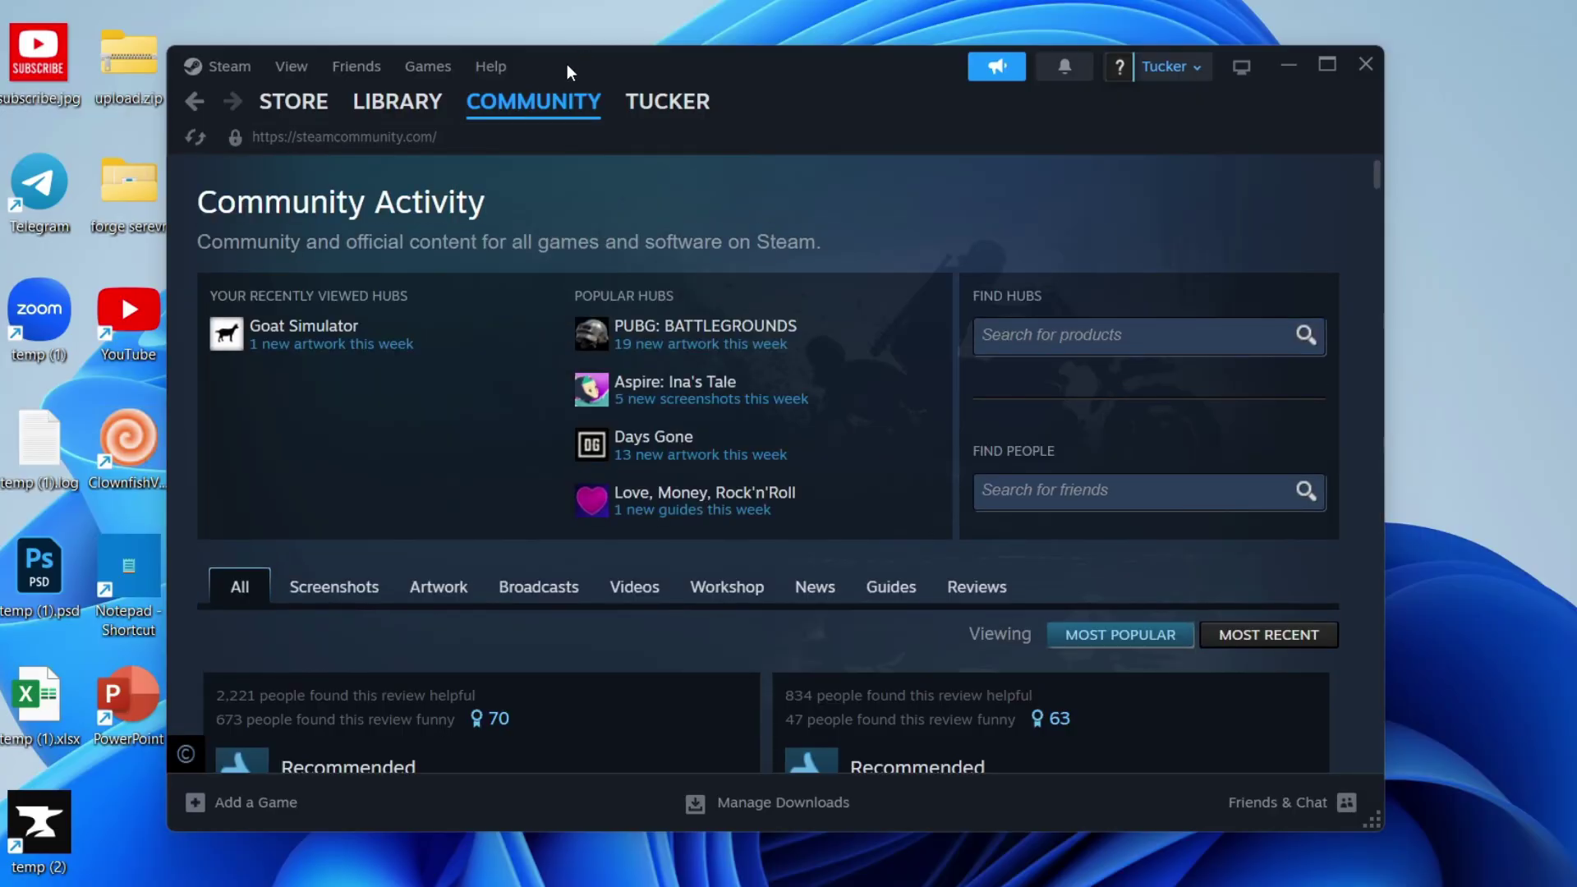
mouse_move(688, 108)
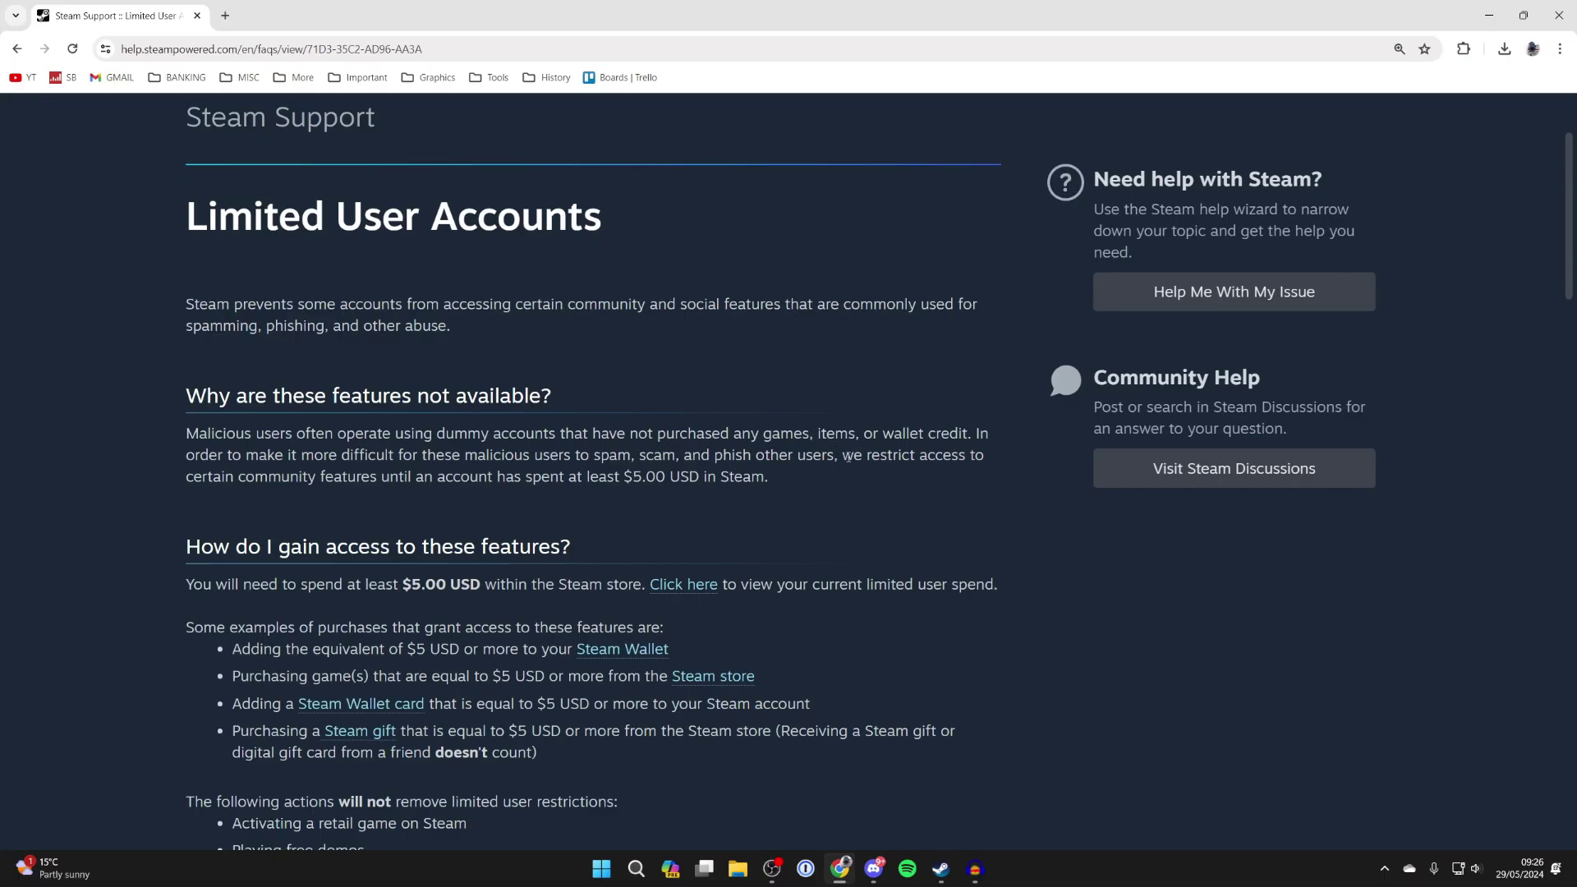
- Highlight the sentence about the $5.00 USD spending requirement in the Limited User Accounts article and minimize the browser
drag(847, 457, 764, 481)
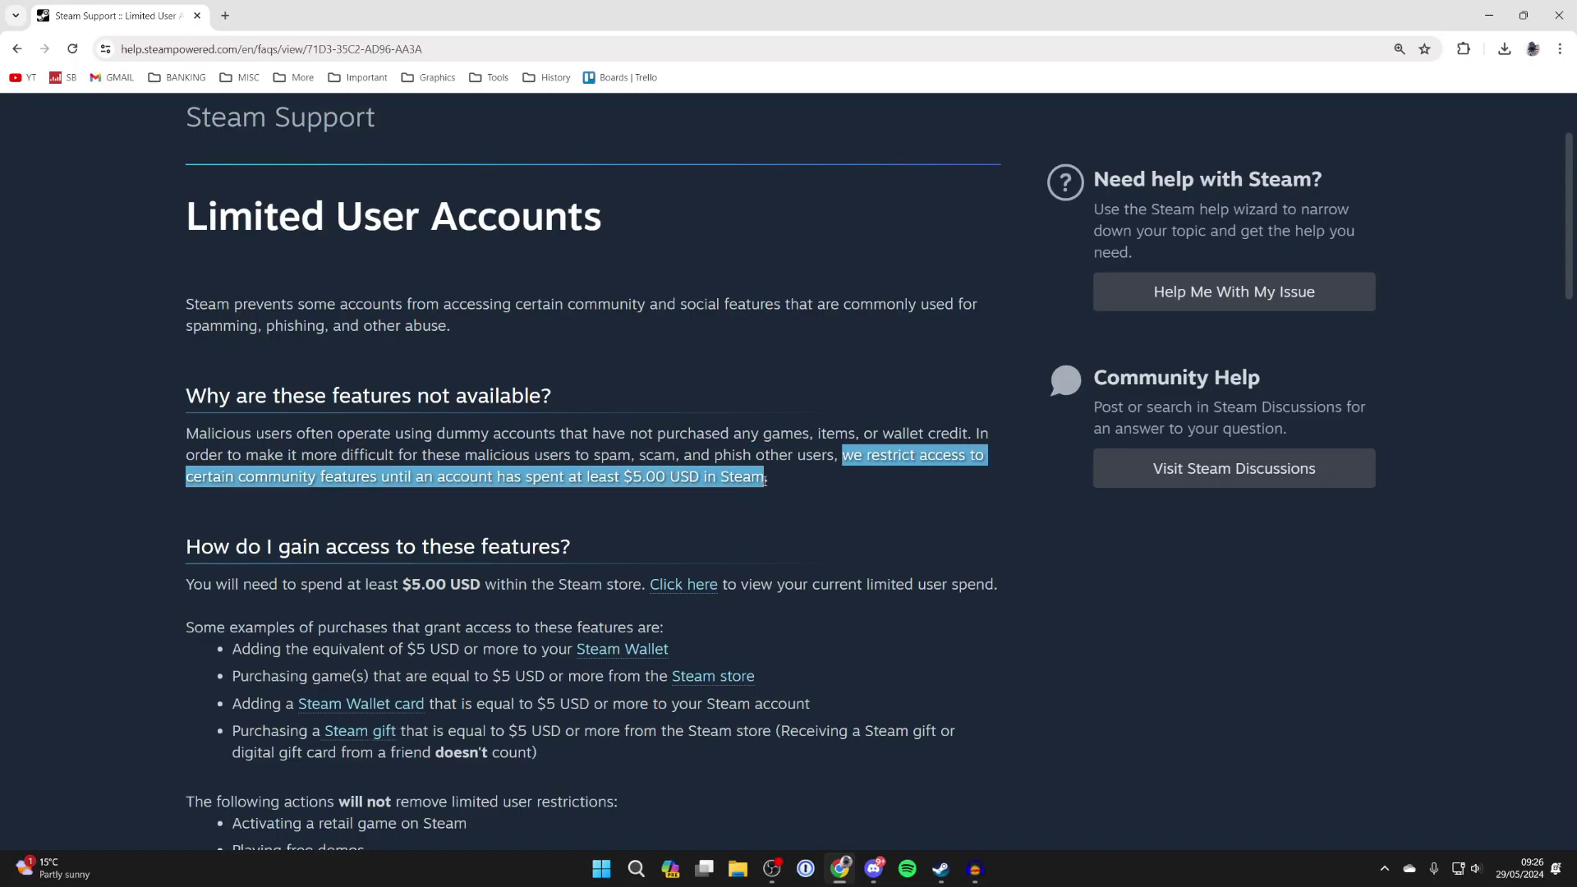
click(765, 481)
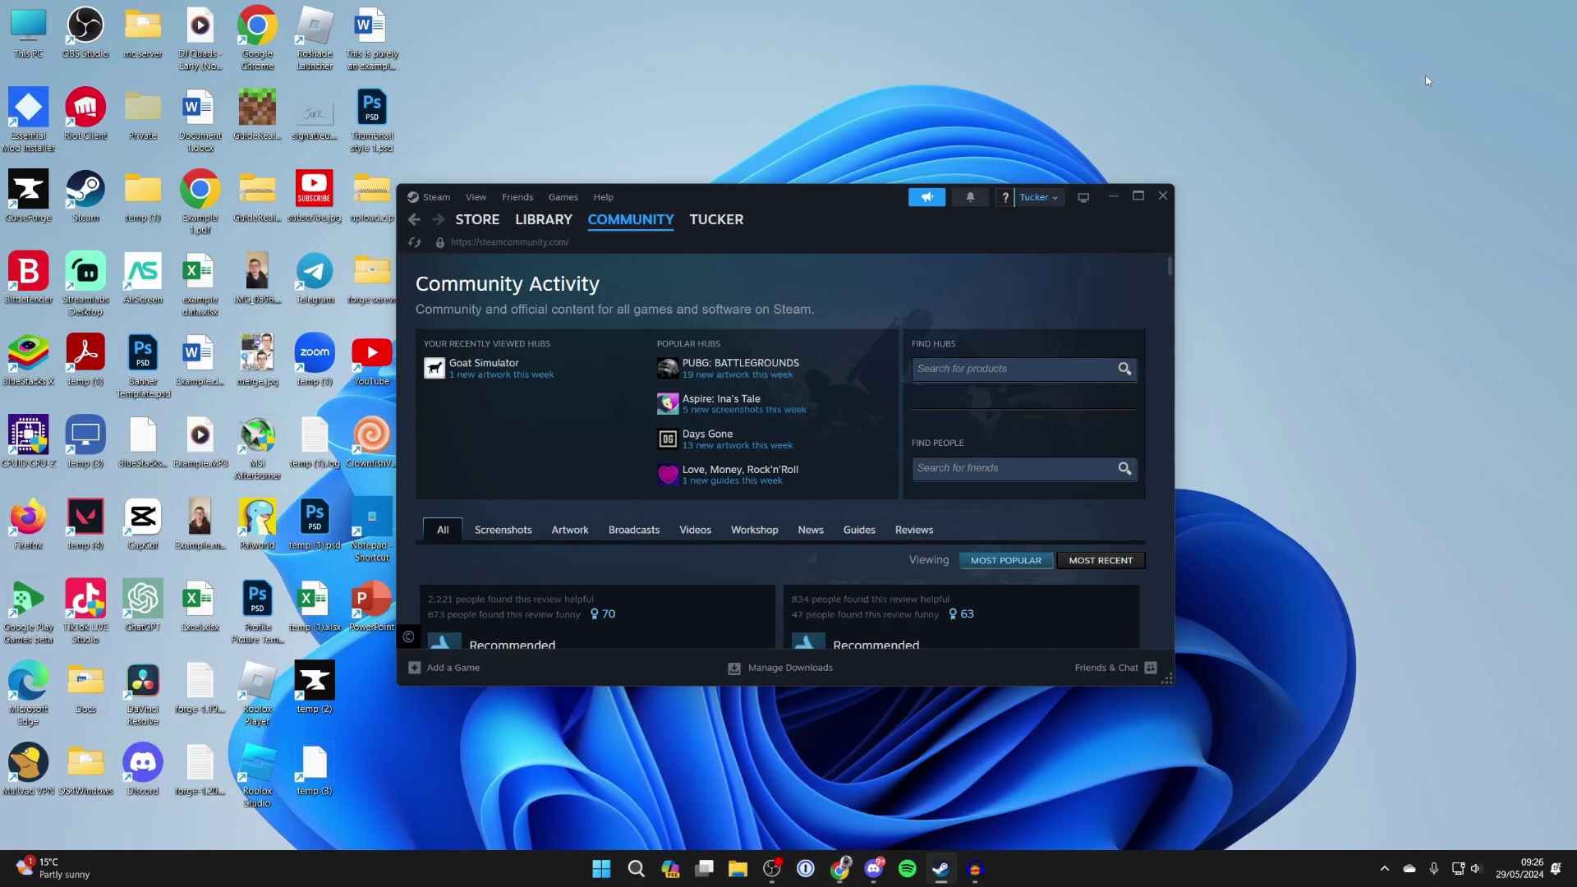
click(1489, 15)
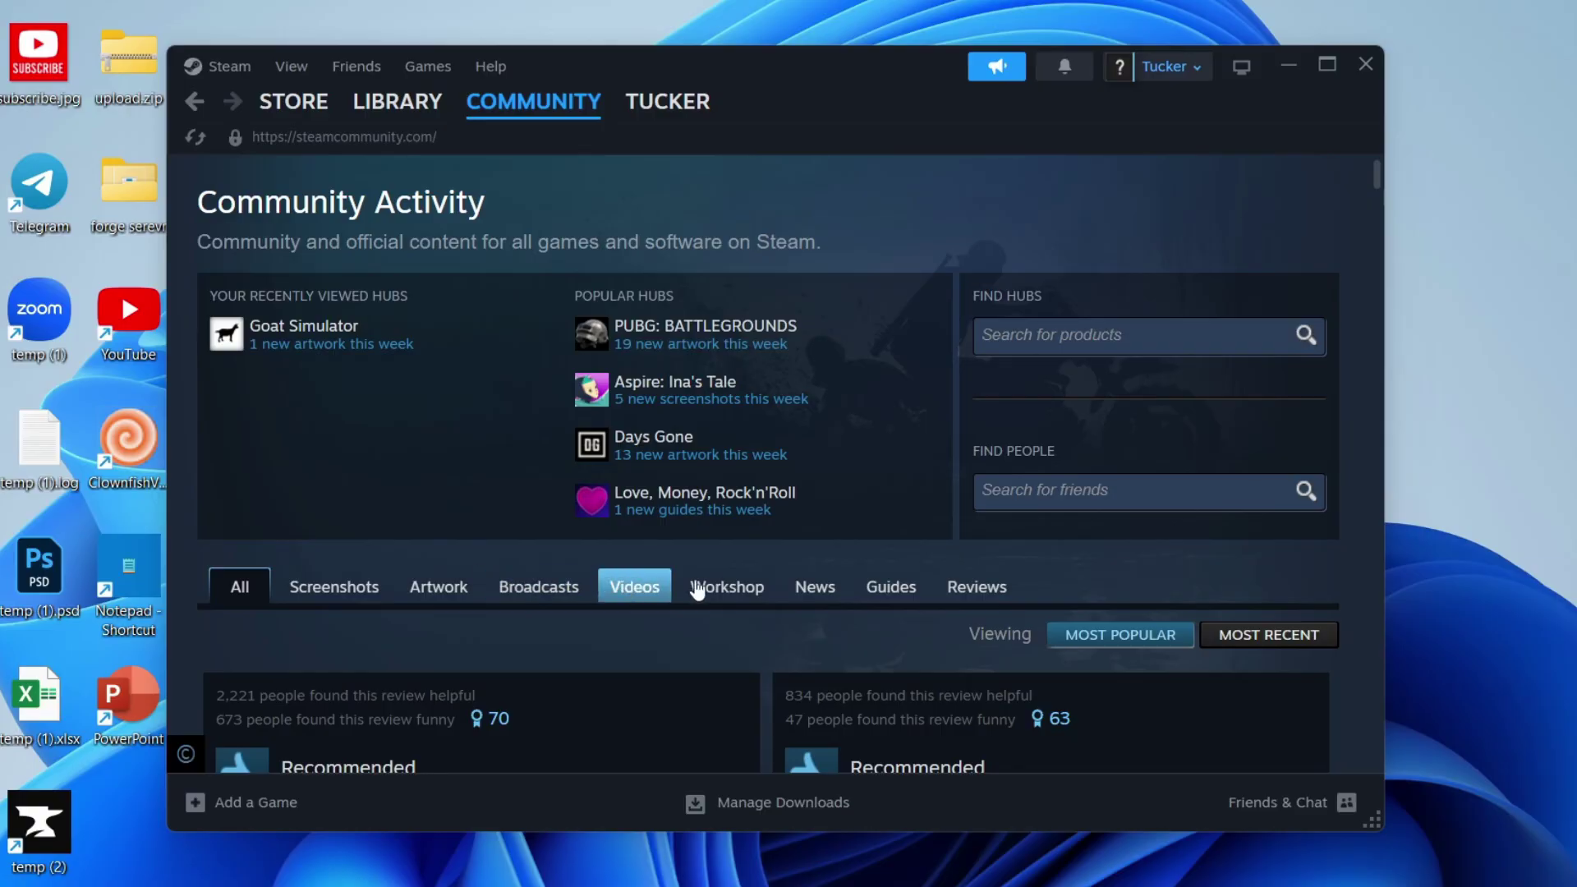
- Check the people and hub search fields on the Community Activity page and browse its popular content
click(1155, 498)
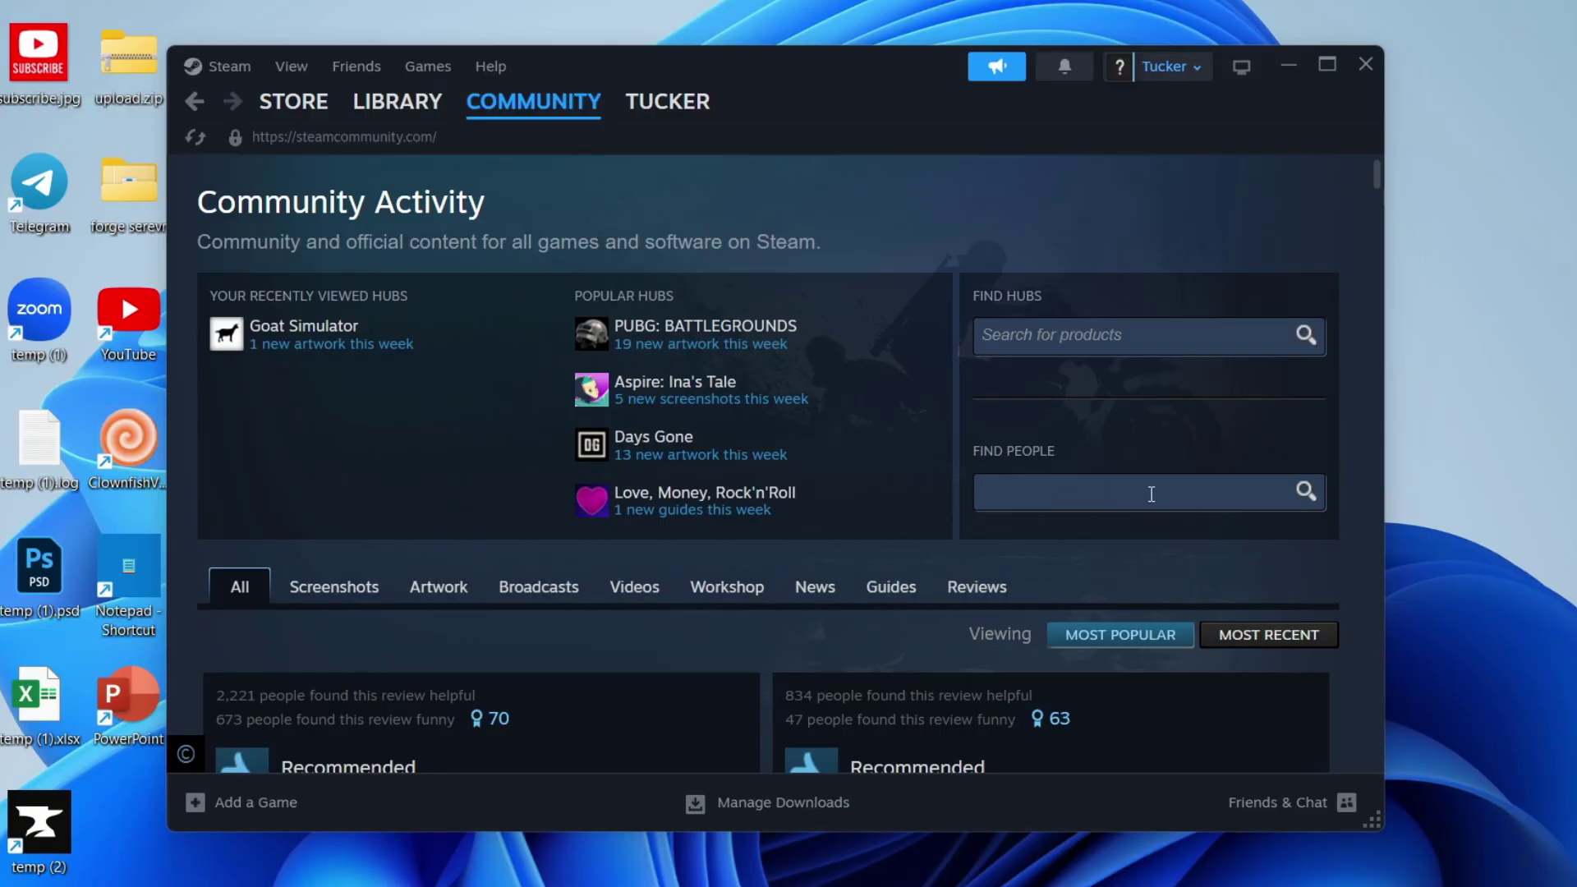
click(1113, 341)
click(1059, 424)
scroll(1009, 382, down, 10)
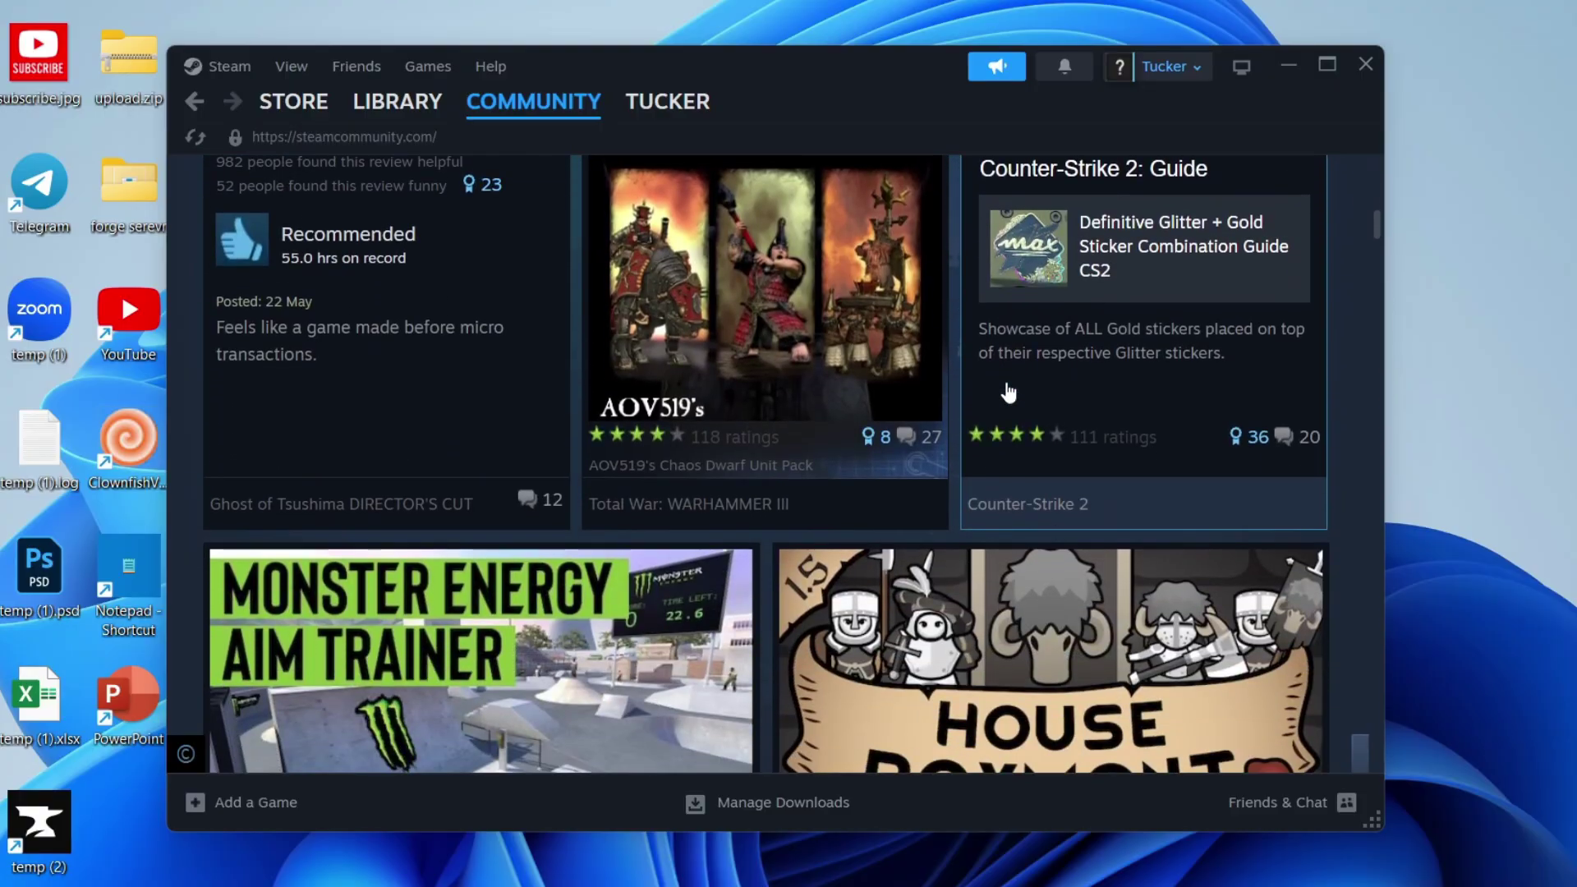